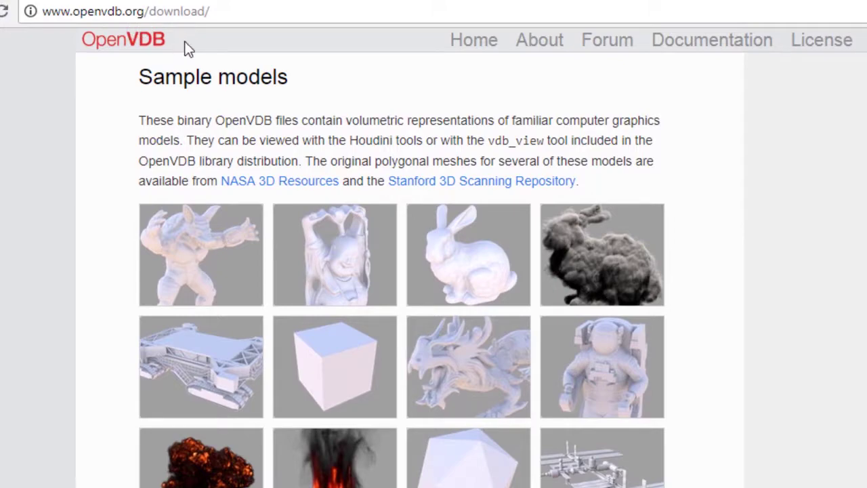
pyautogui.scroll(-4, 319, 374)
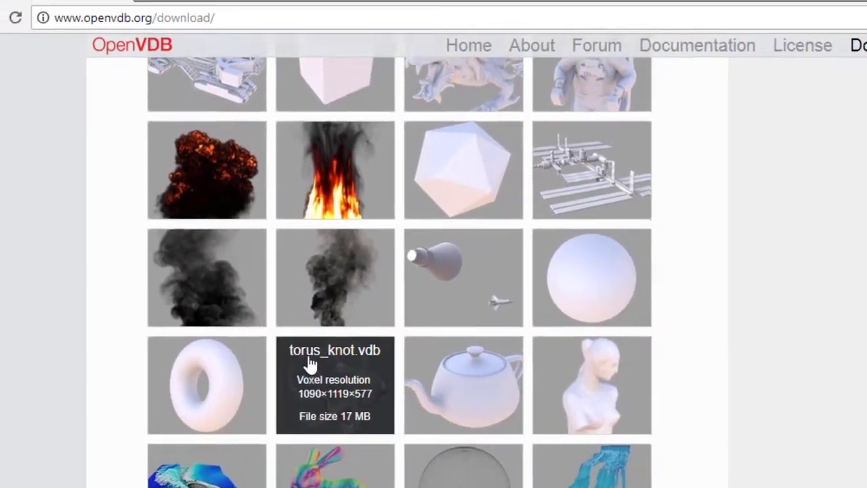
pyautogui.scroll(3, 347, 244)
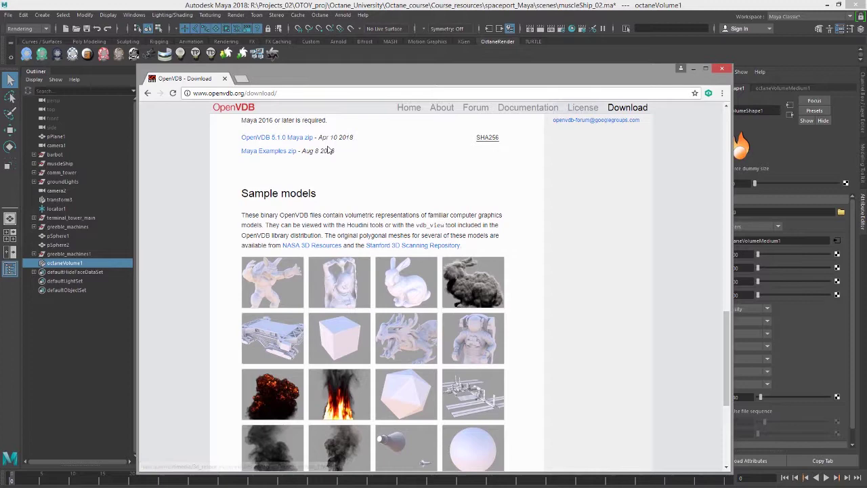
# Move the browser aside and select the octaneVolume1 steam volume using newSteam.30.VDB.
pyautogui.moveTo(378, 74)
pyautogui.mouseDown()
pyautogui.moveTo(183, 156)
pyautogui.moveTo(0, 214)
pyautogui.mouseUp()
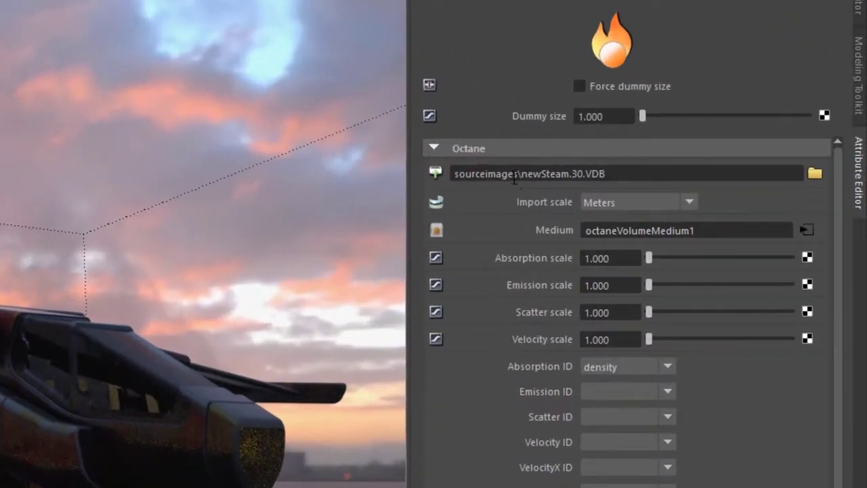
pyautogui.moveTo(522, 174); pyautogui.dragTo(606, 184)
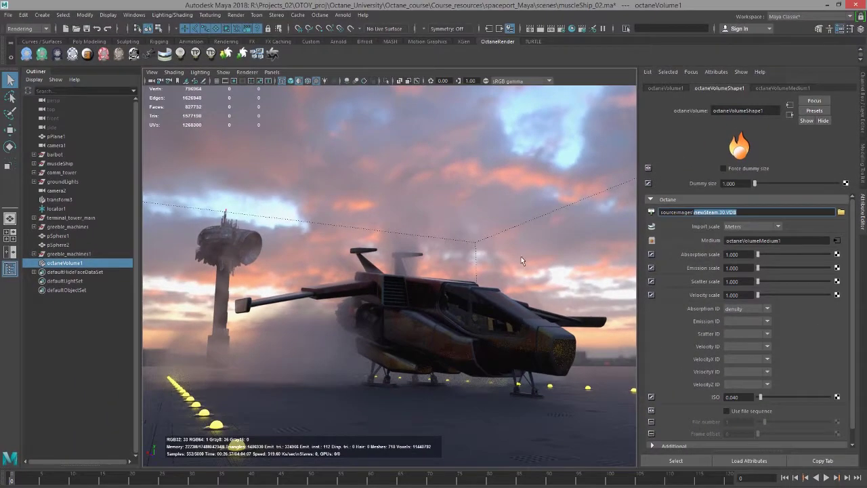
pyautogui.click(84, 264)
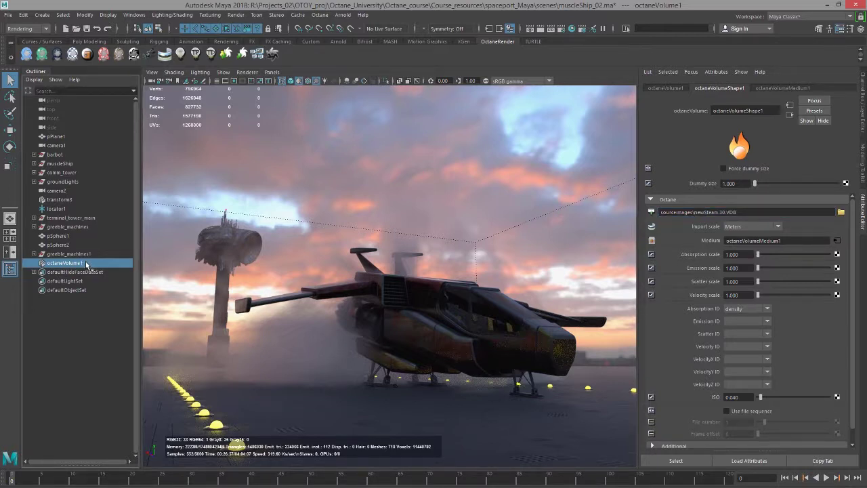
# Hide the existing steam volume and create a new Octane VDB volume.
pyautogui.hotkey('ctrl', 'h')
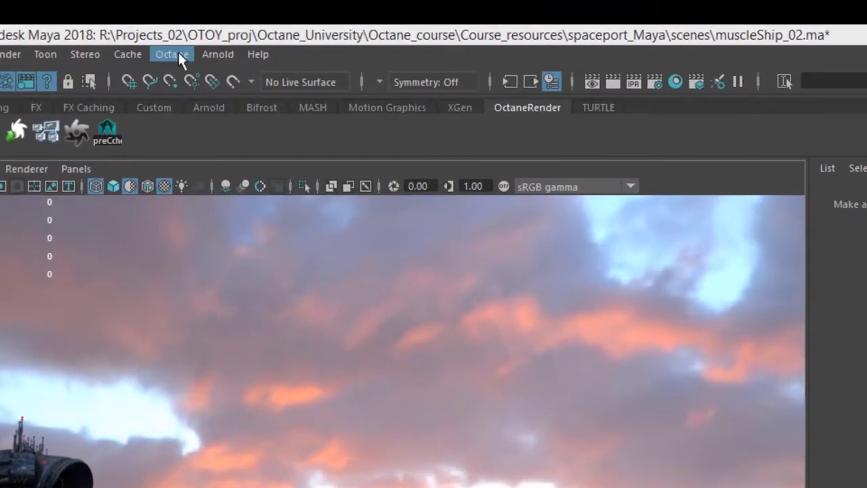
pyautogui.click(320, 16)
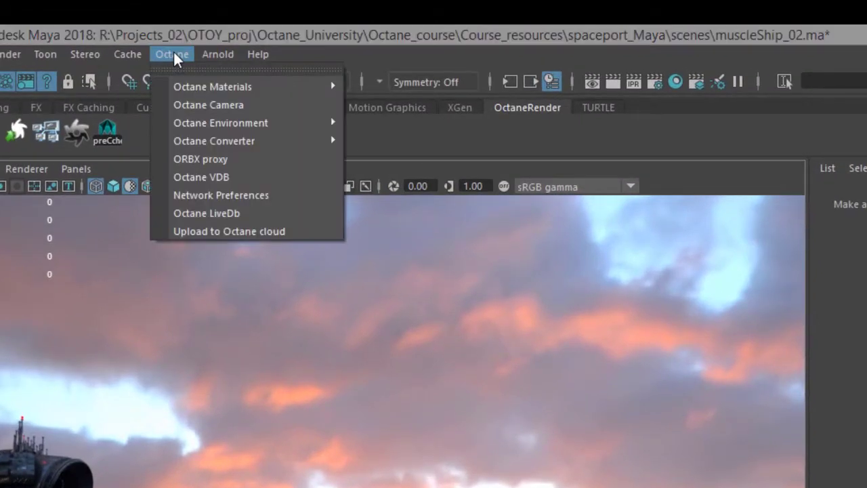
pyautogui.click(248, 176)
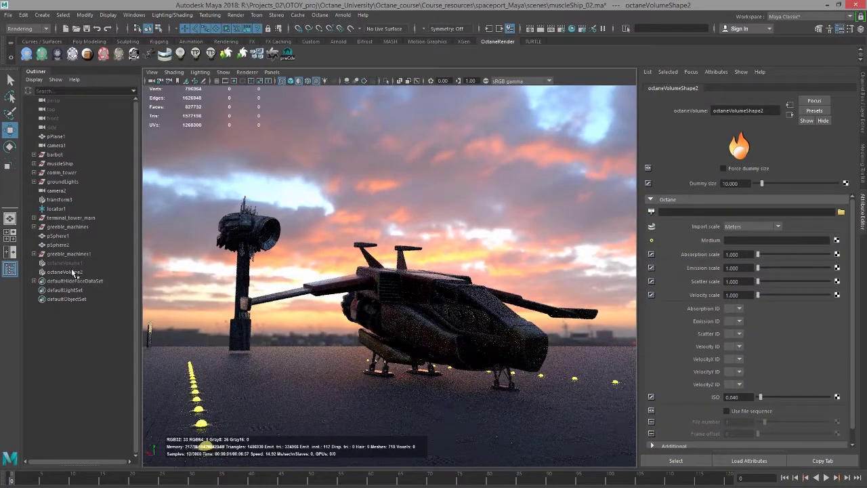
# Select octaneVolume2 and lift it above the landing pad.
pyautogui.click(72, 272)
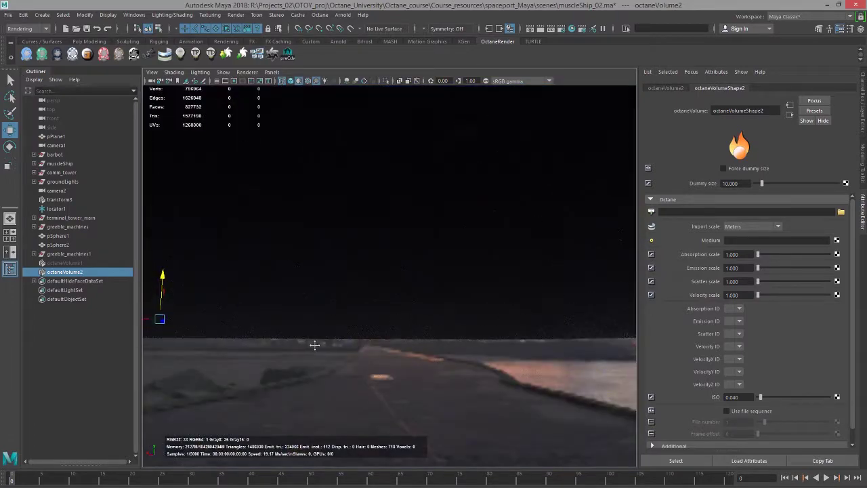
pyautogui.keyDown('alt'); pyautogui.moveTo(314, 345); pyautogui.dragTo(267, 232); pyautogui.keyUp('alt')
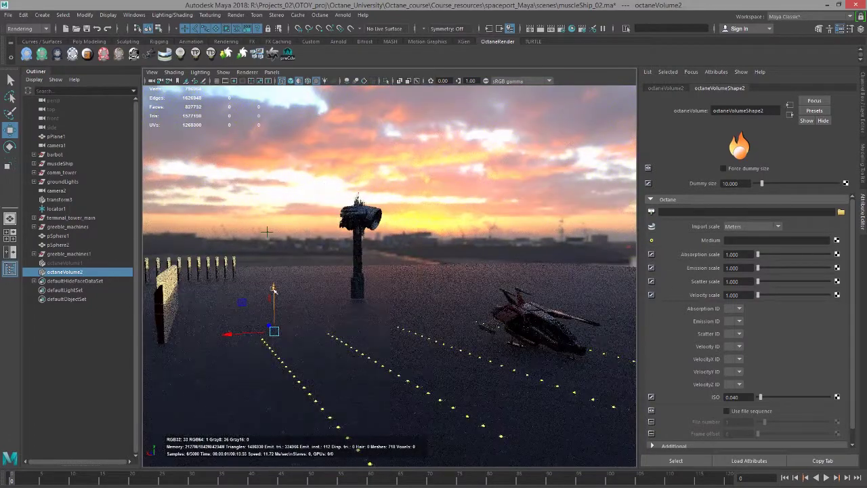
pyautogui.moveTo(275, 290); pyautogui.dragTo(332, 263)
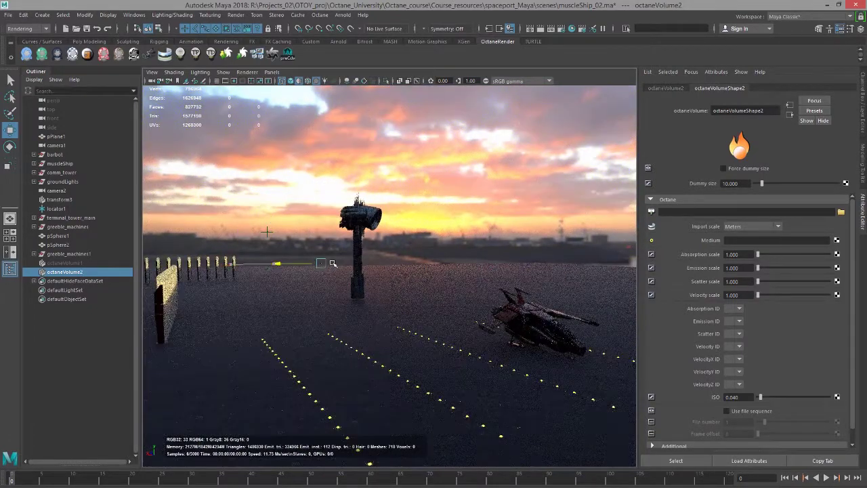
pyautogui.moveTo(332, 263)
pyautogui.keyDown('alt'); pyautogui.mouseDown()
pyautogui.moveTo(296, 231)
pyautogui.moveTo(397, 304)
pyautogui.moveTo(318, 313)
pyautogui.moveTo(369, 339)
pyautogui.moveTo(540, 208)
pyautogui.mouseUp(); pyautogui.keyUp('alt')
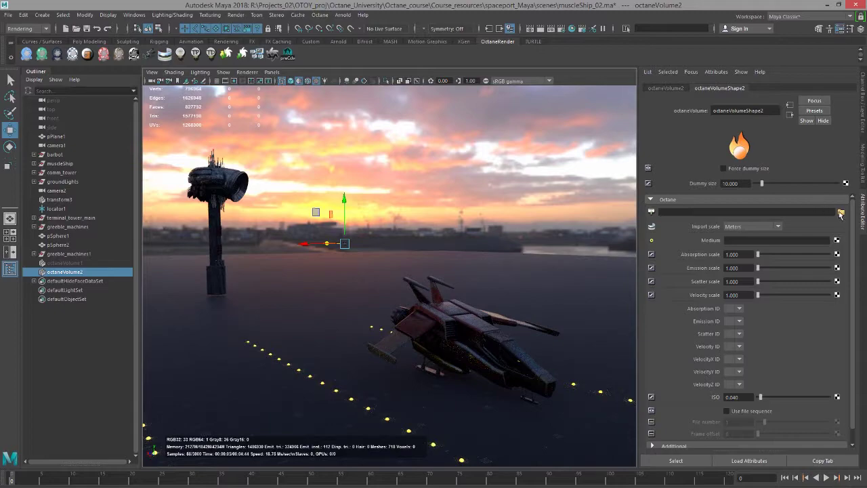
# Load newSteam.40.VDB into octaneVolume2.
pyautogui.click(841, 212)
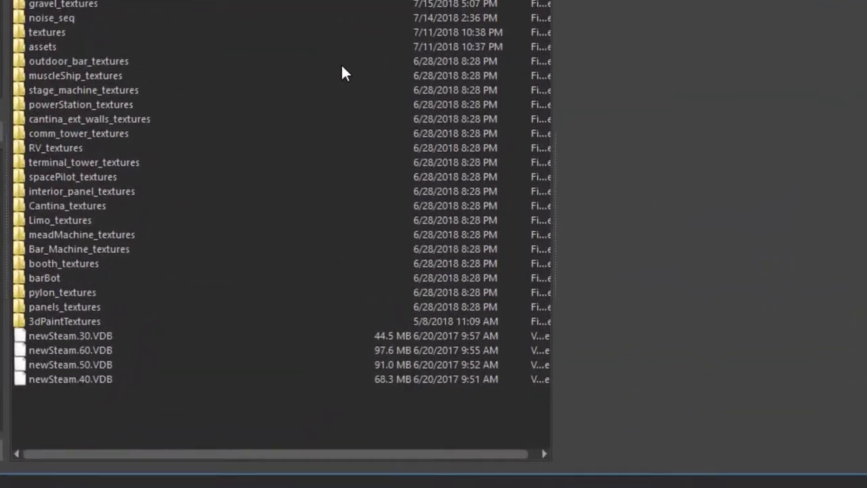
pyautogui.click(82, 378)
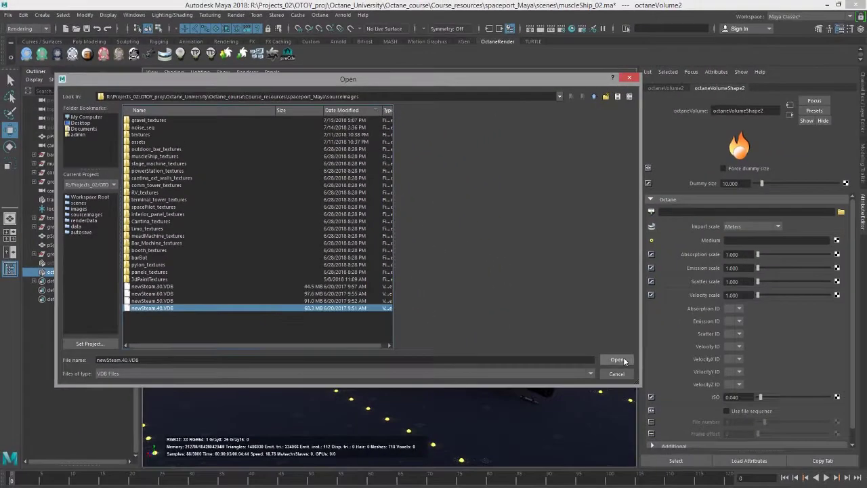
pyautogui.click(740, 397)
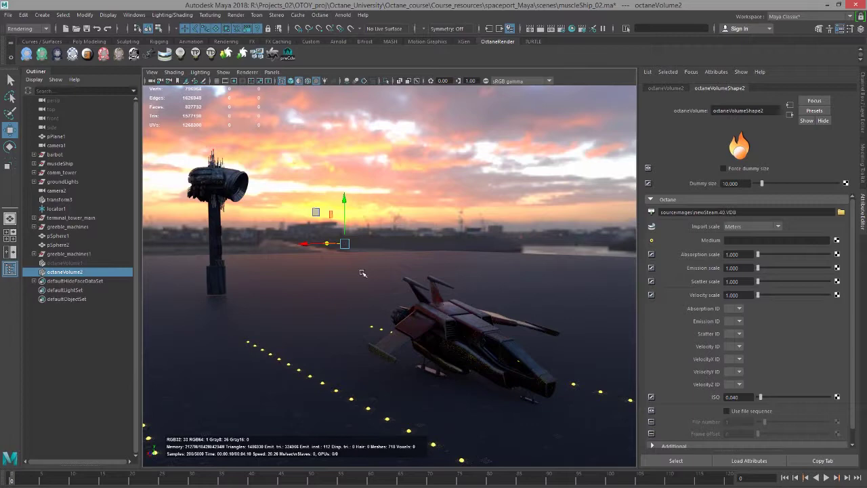
pyautogui.scroll(2, 366, 267)
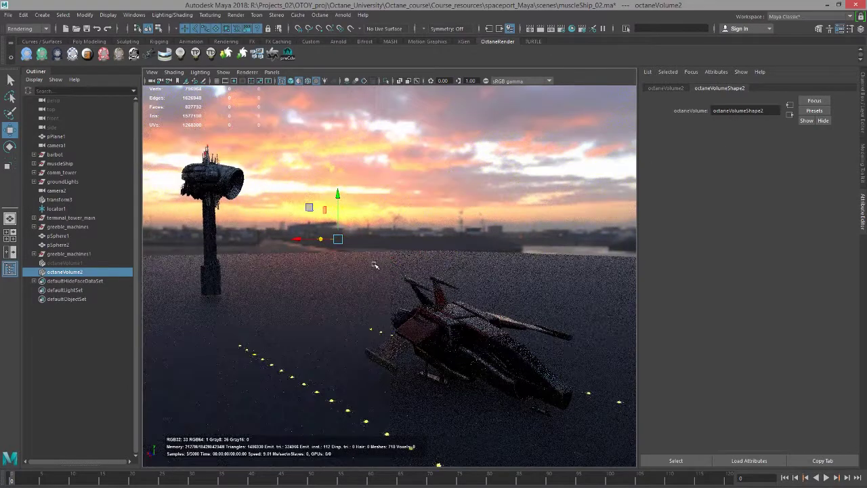
# Scale the volume into a large box beside the ship and set Show to All.
pyautogui.press('r')
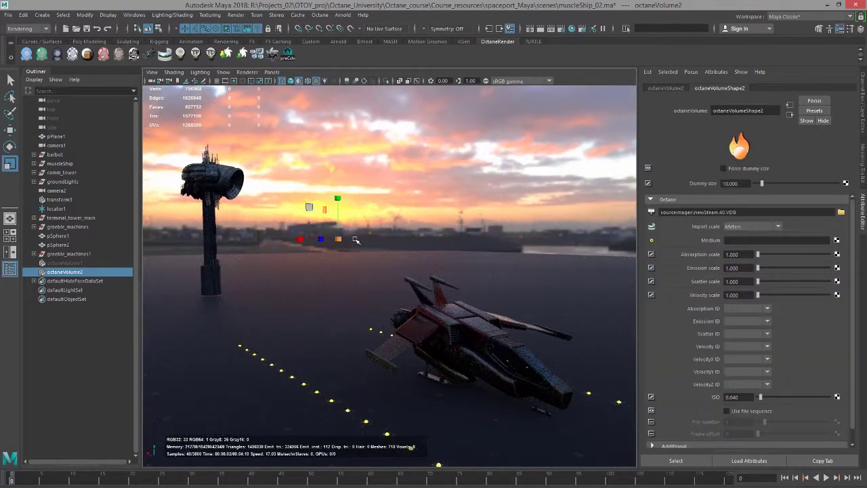
pyautogui.moveTo(339, 240)
pyautogui.mouseDown()
pyautogui.moveTo(449, 253)
pyautogui.moveTo(422, 271)
pyautogui.moveTo(371, 233)
pyautogui.mouseUp()
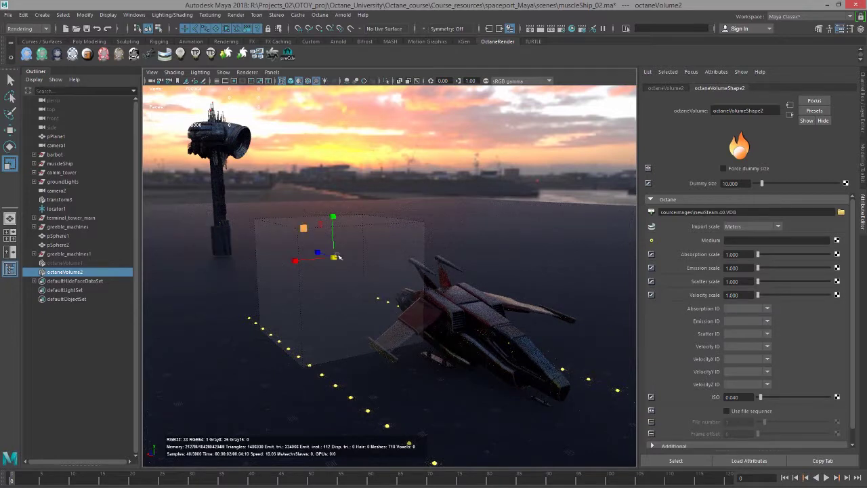
pyautogui.click(224, 72)
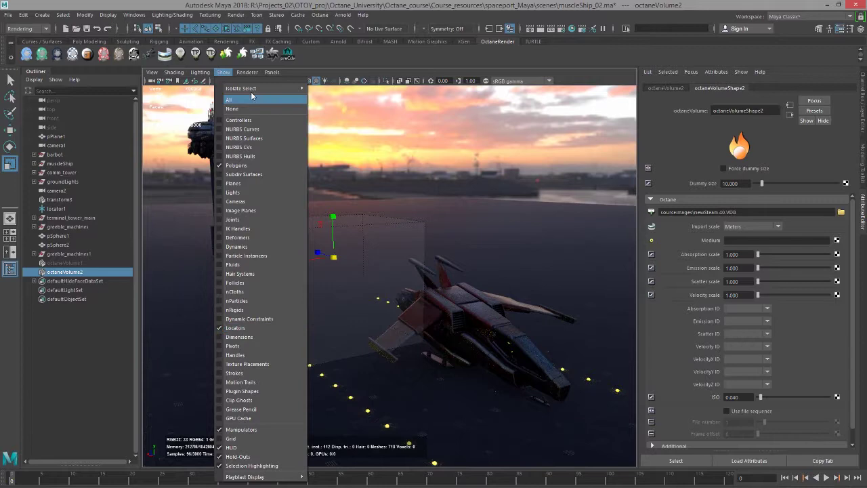
pyautogui.click(223, 72)
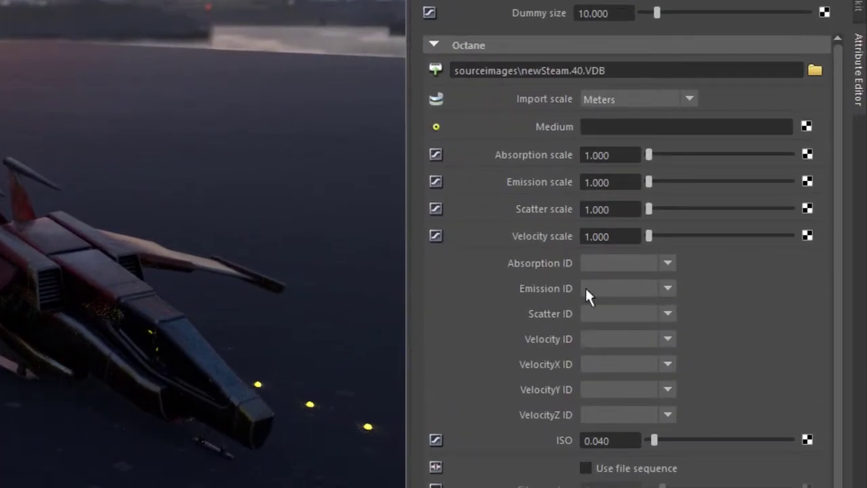
# Keep Import scale at Meters and set Absorption ID to density.
pyautogui.click(622, 105)
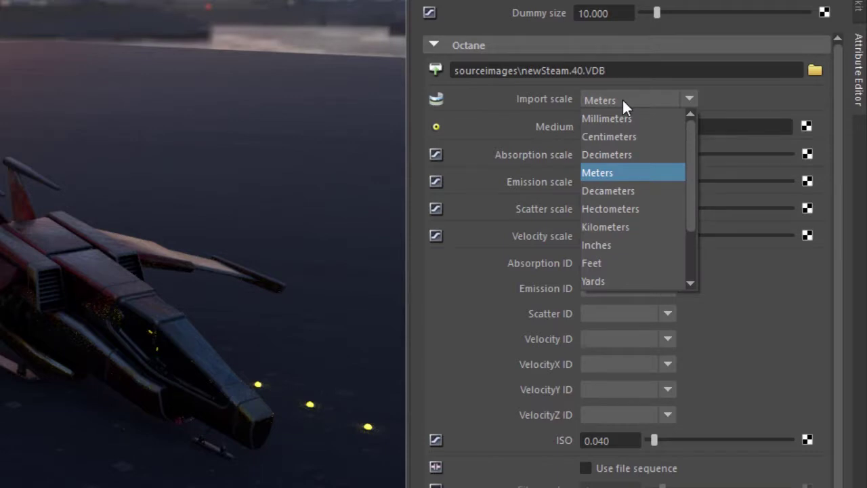
pyautogui.click(623, 102)
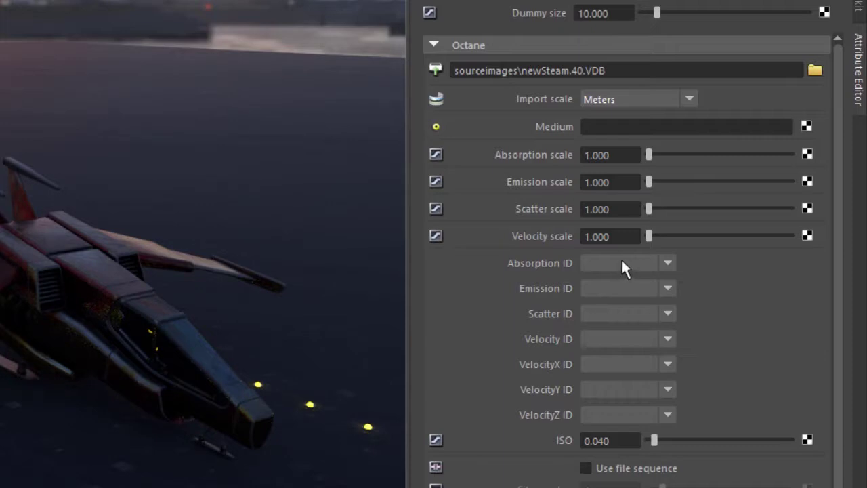
pyautogui.click(624, 267)
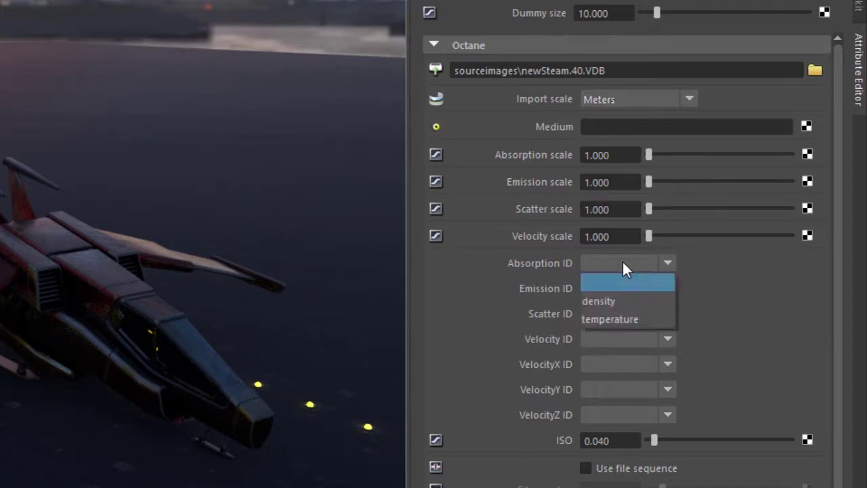
pyautogui.click(611, 309)
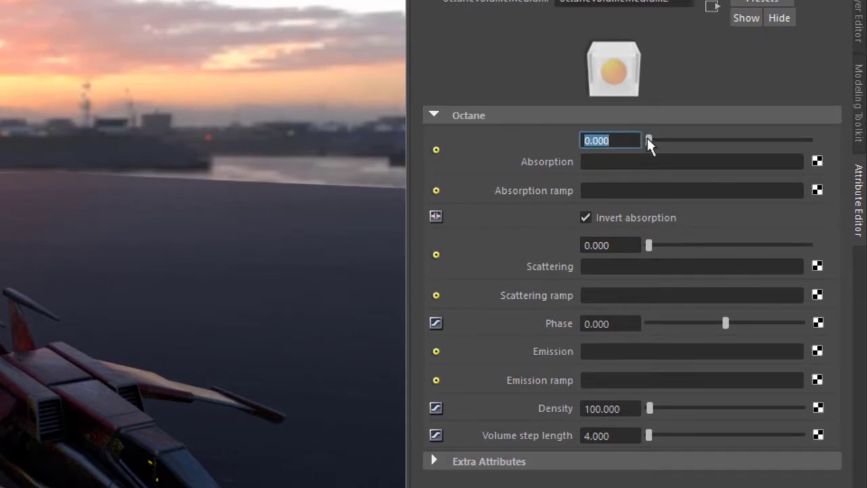
# Set the medium's absorption to 0.869, scattering to 0.858 and phase to -0.690.
pyautogui.moveTo(647, 140); pyautogui.dragTo(785, 143)
pyautogui.moveTo(723, 246); pyautogui.dragTo(784, 248)
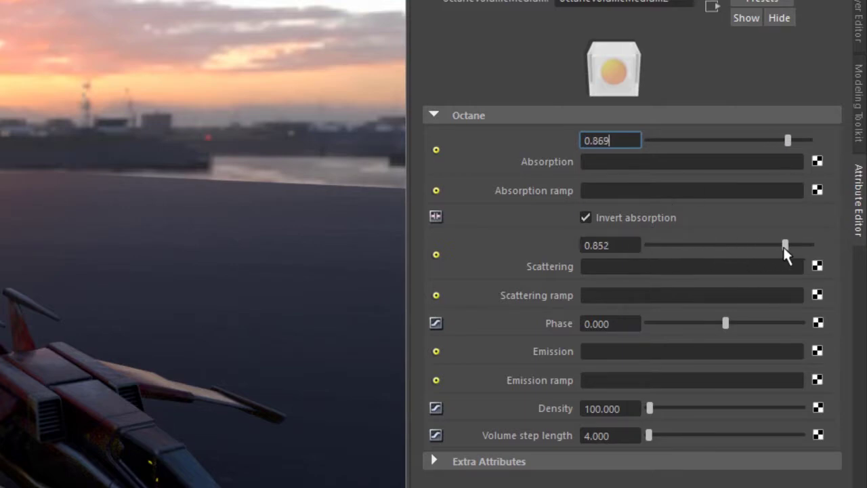
pyautogui.moveTo(726, 323); pyautogui.dragTo(671, 323)
# Lower the medium's Density from 100 to 1.
pyautogui.click(633, 408)
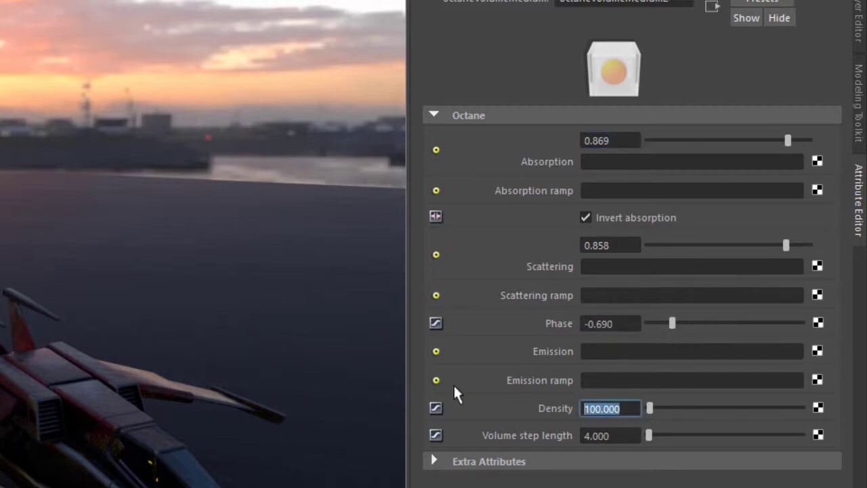
pyautogui.write('1')
pyautogui.press('Return')
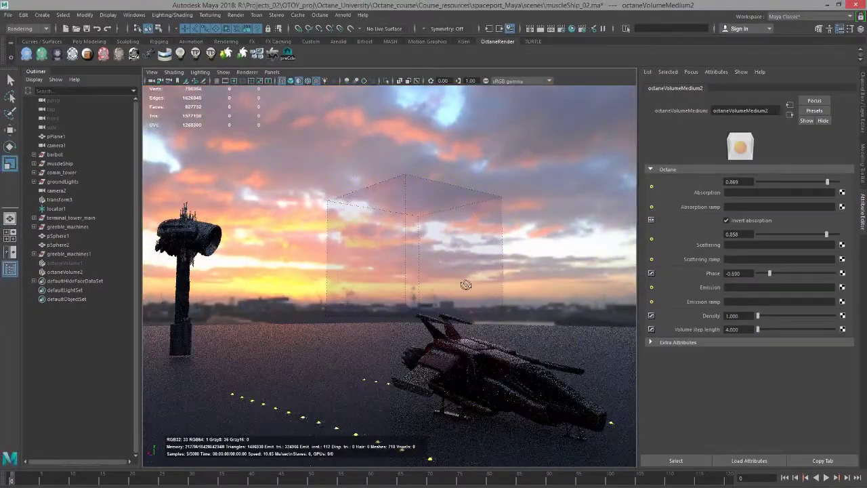
# Start the Octane viewport render and move the Render Settings window aside.
pyautogui.scroll(3, 511, 298)
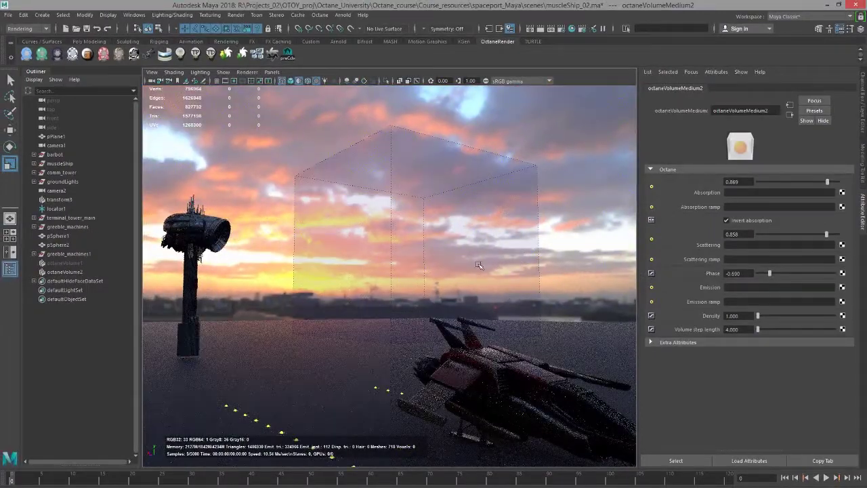
pyautogui.click(288, 54)
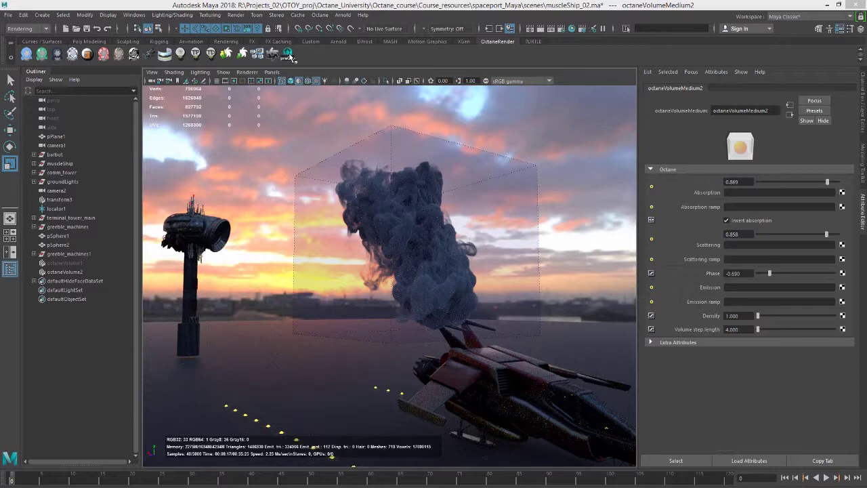
pyautogui.click(510, 29)
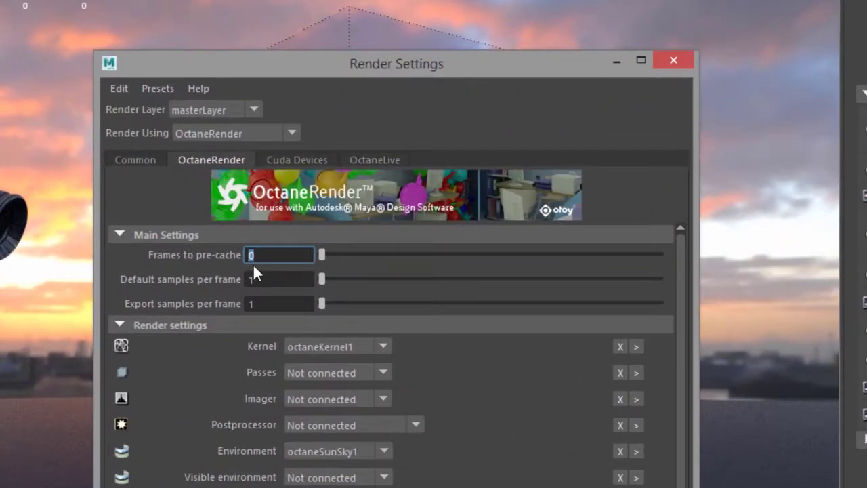
pyautogui.moveTo(309, 62); pyautogui.dragTo(0, 285)
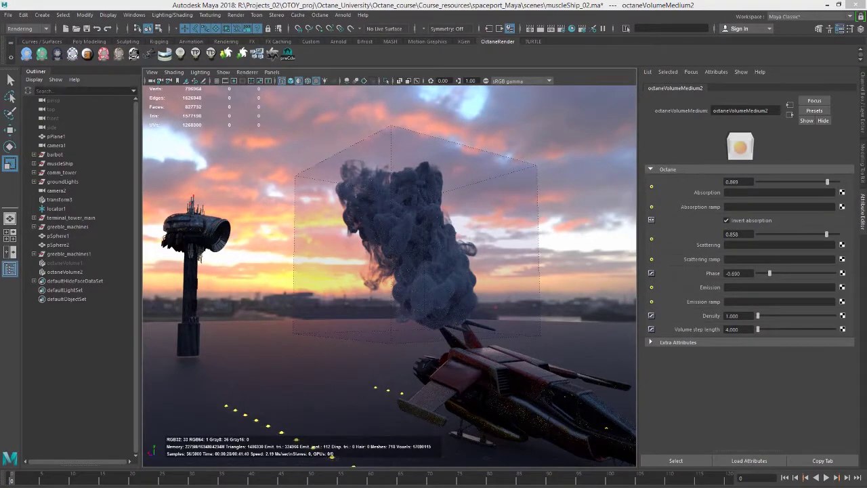
# Open the Octane render kernel settings from Render Settings.
pyautogui.click(561, 28)
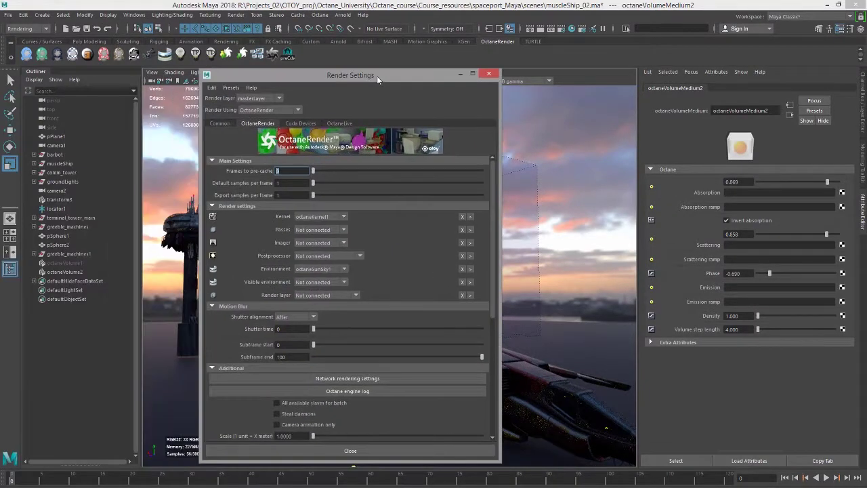
pyautogui.click(471, 217)
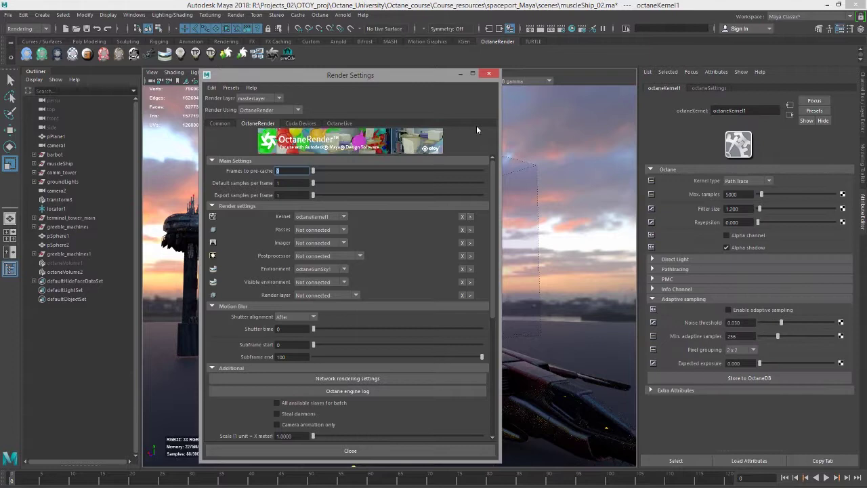
pyautogui.click(489, 73)
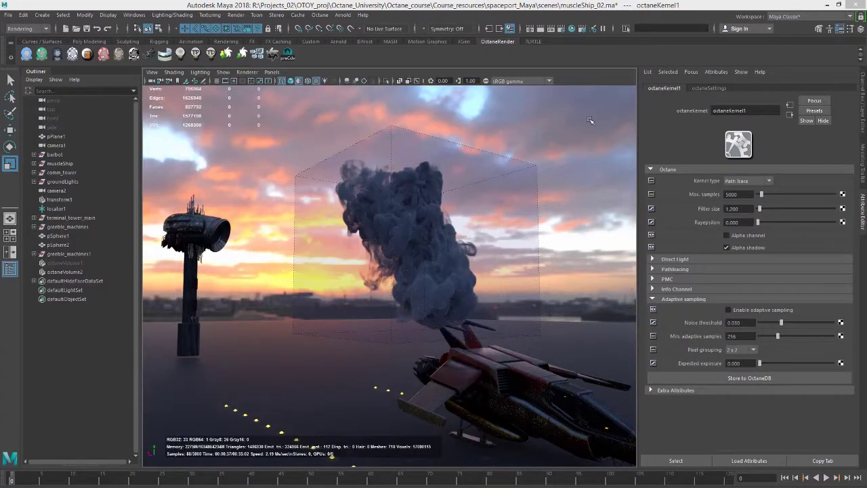
# Switch the Kernel type to Direct Light, then back to Path Trace.
pyautogui.click(756, 182)
pyautogui.click(748, 193)
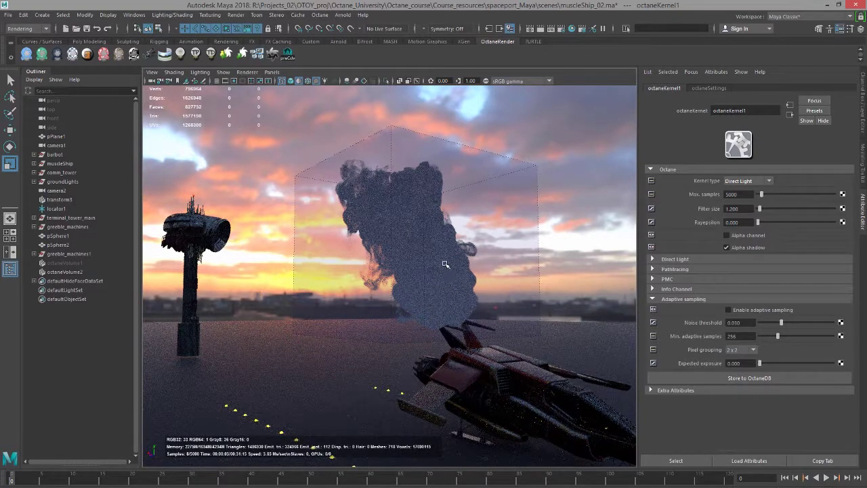
pyautogui.click(741, 181)
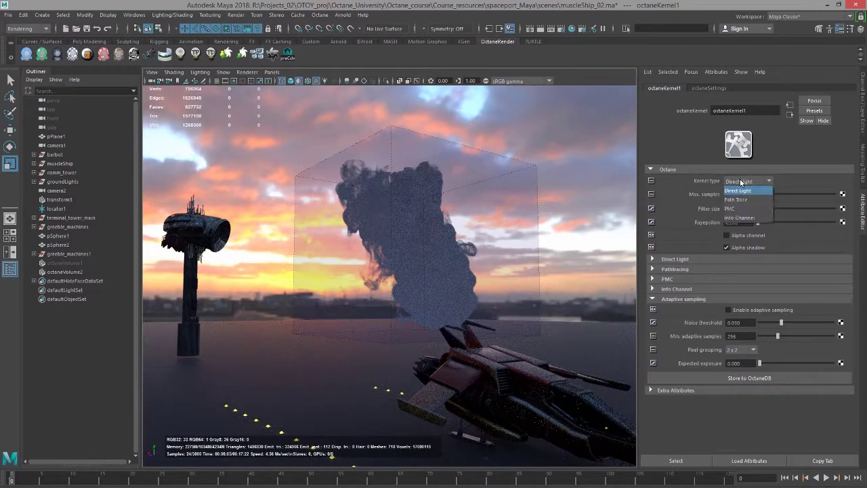
pyautogui.click(743, 200)
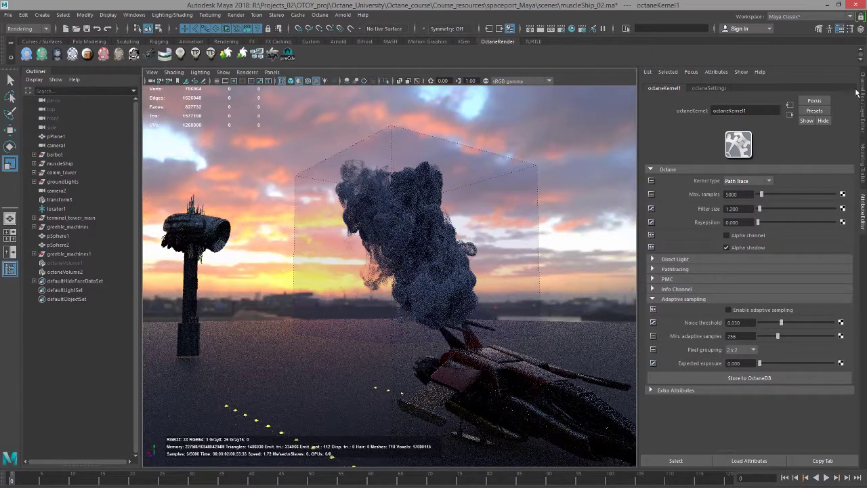
# Set octaneVolume2's medium absorption to 0.881 and scattering to 0.852, then list Absorption textures.
pyautogui.click(73, 273)
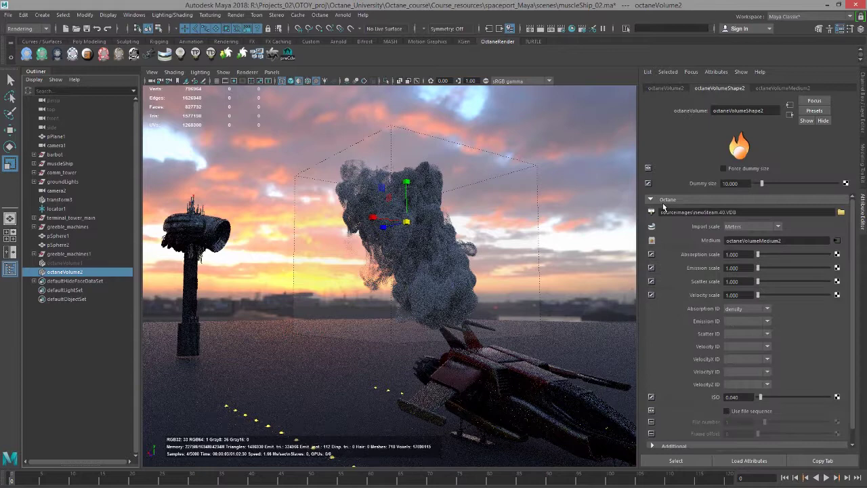
pyautogui.click(837, 241)
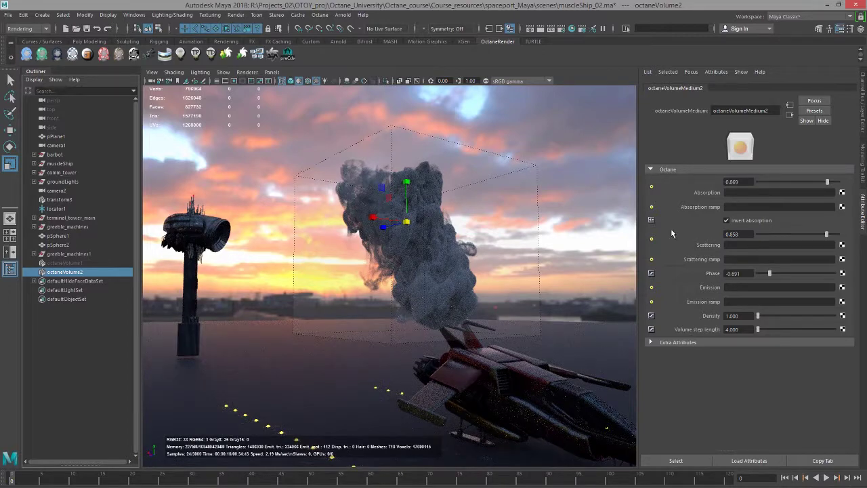
pyautogui.moveTo(796, 184)
pyautogui.mouseDown()
pyautogui.moveTo(774, 184)
pyautogui.moveTo(828, 185)
pyautogui.mouseUp()
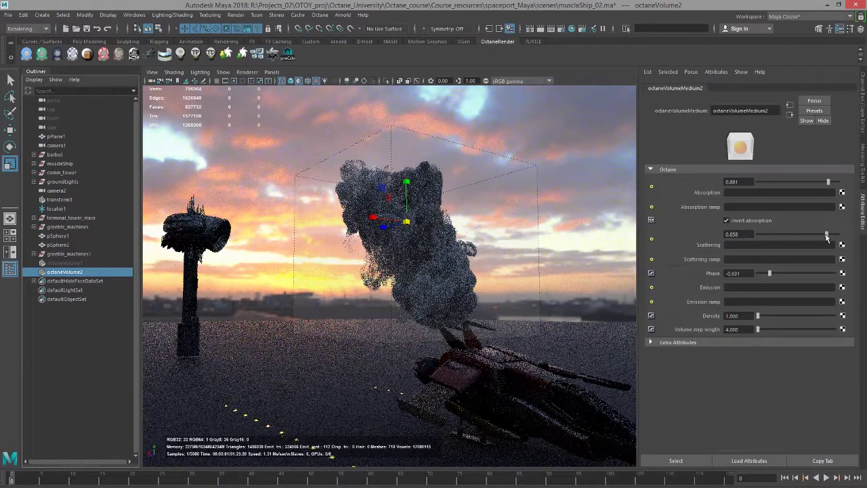
pyautogui.click(768, 235)
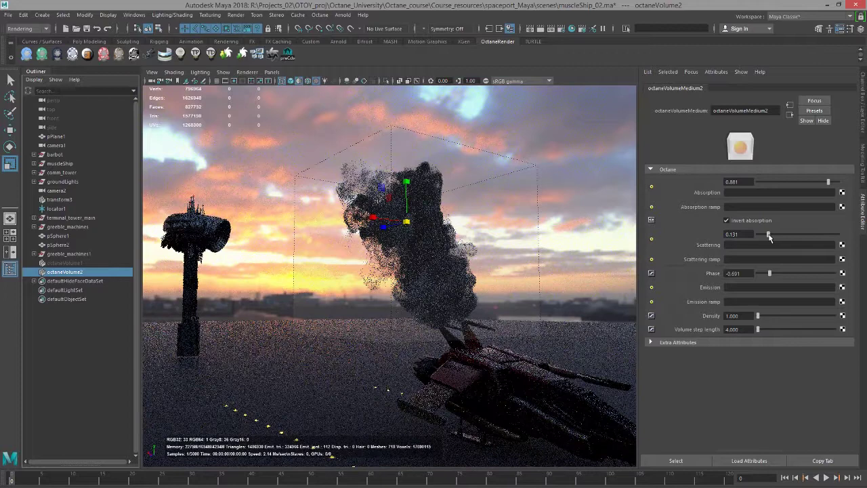
pyautogui.moveTo(769, 235); pyautogui.dragTo(826, 236)
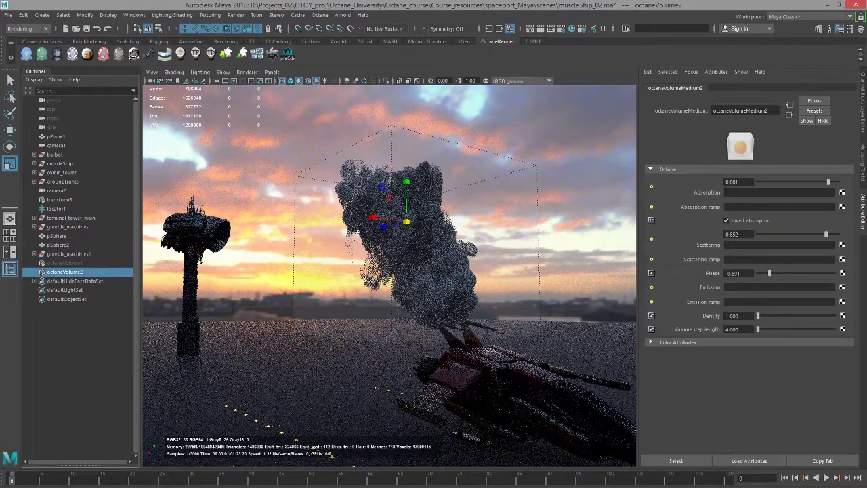
pyautogui.click(842, 194)
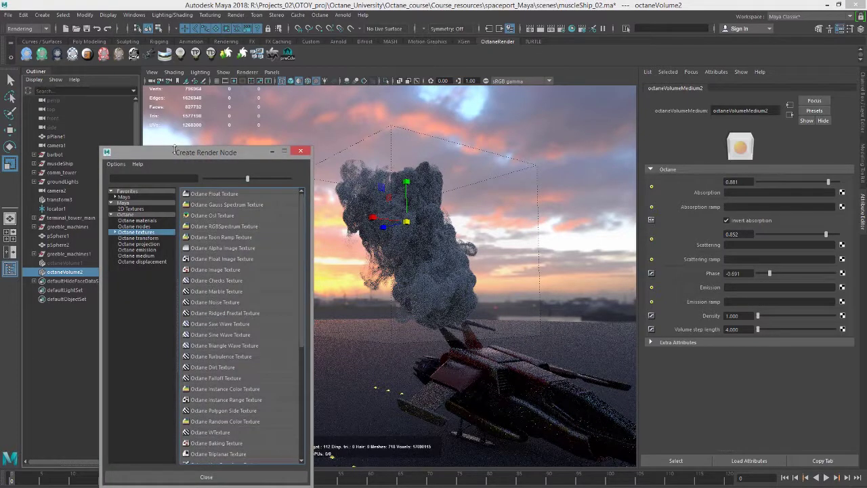
# Connect a red Octane RGBSpectrum Texture to the smoke's Absorption.
pyautogui.moveTo(269, 146); pyautogui.dragTo(533, 95)
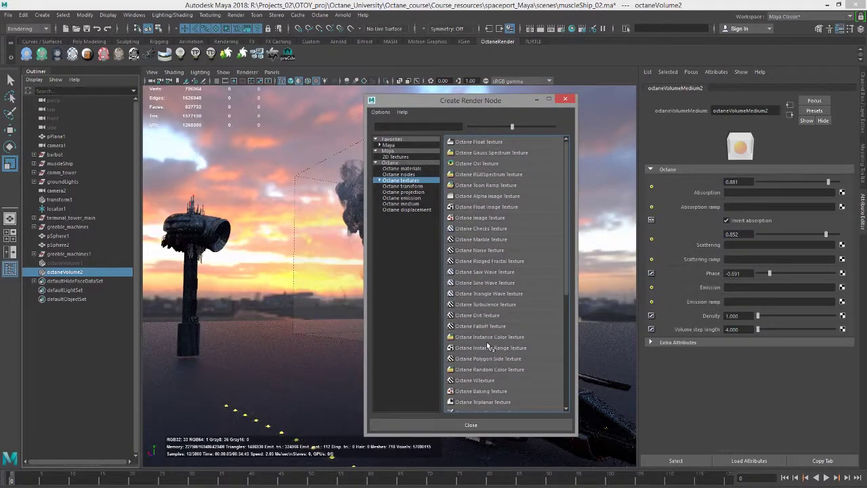
pyautogui.click(488, 173)
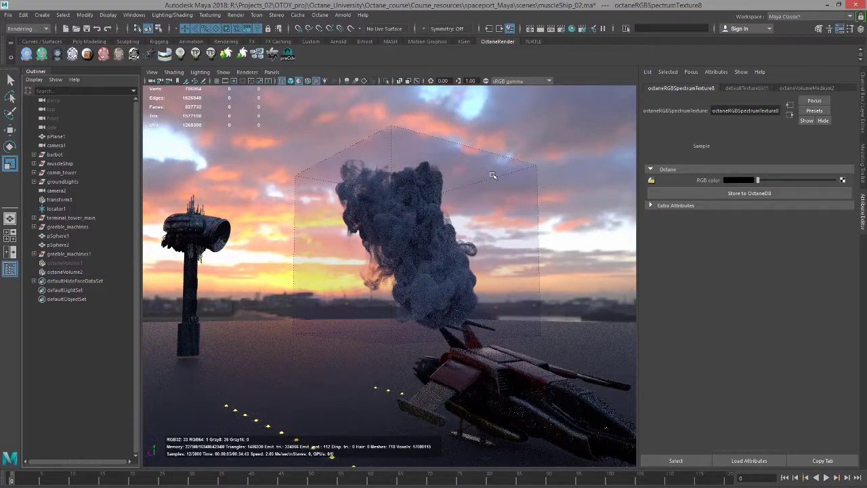
pyautogui.click(746, 181)
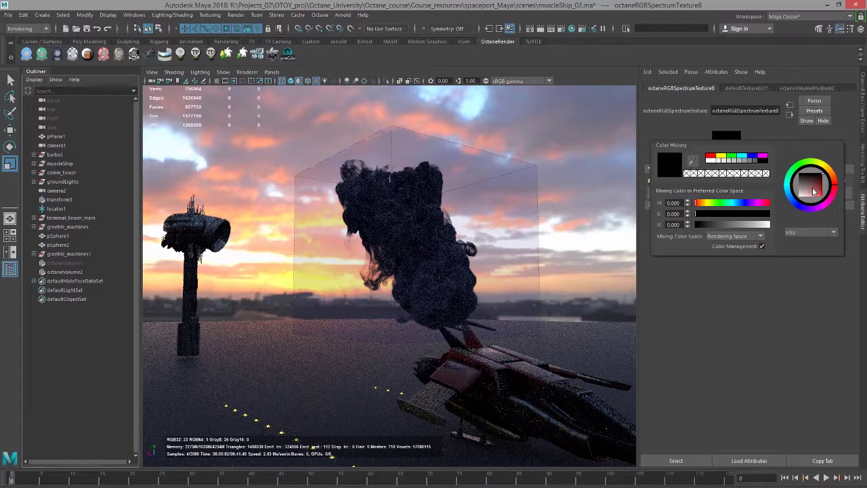
pyautogui.moveTo(809, 196); pyautogui.dragTo(824, 198)
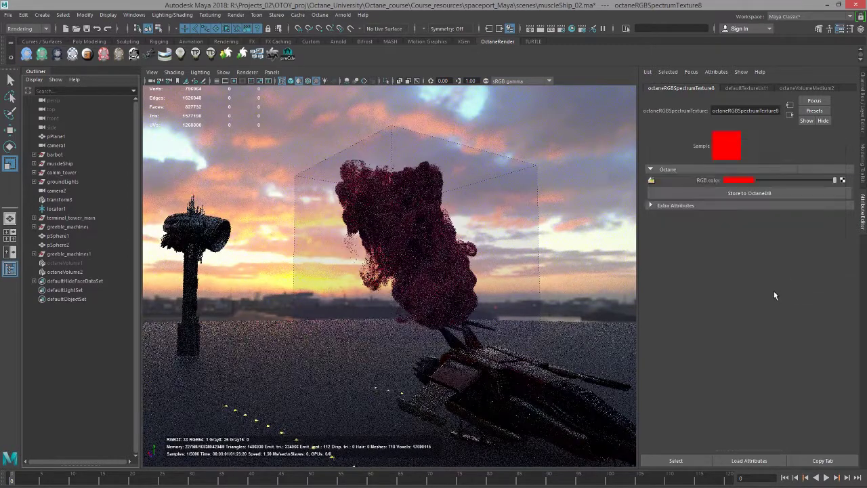
pyautogui.click(790, 114)
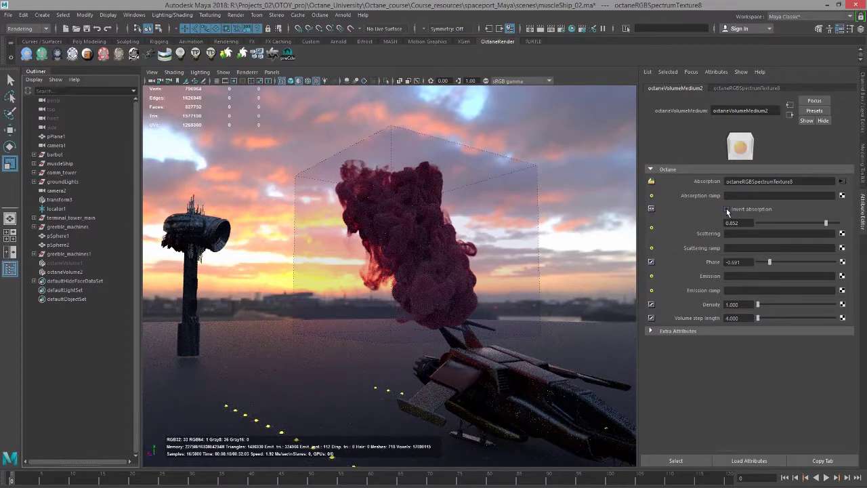
# Compare Invert absorption off and on, leaving it enabled.
pyautogui.click(726, 209)
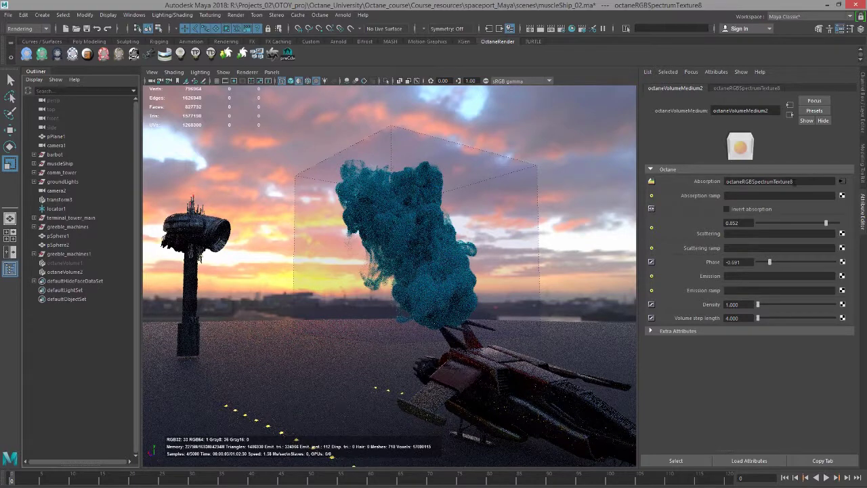
pyautogui.doubleClick(742, 180)
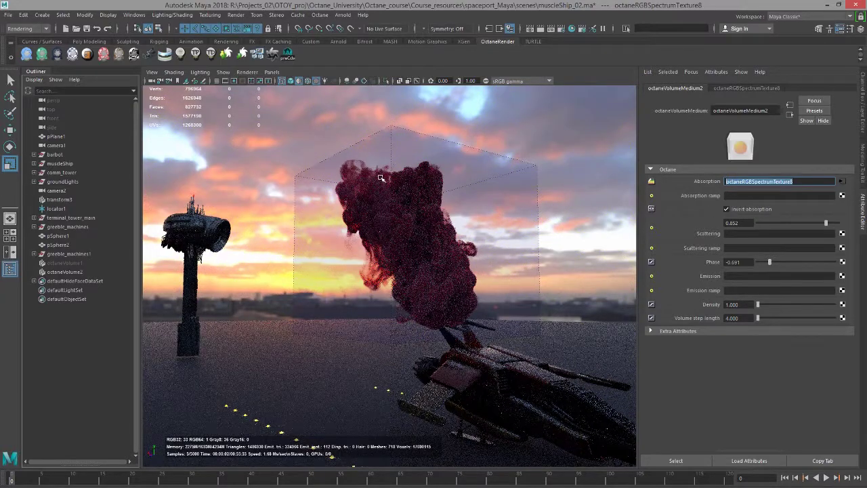
pyautogui.click(757, 208)
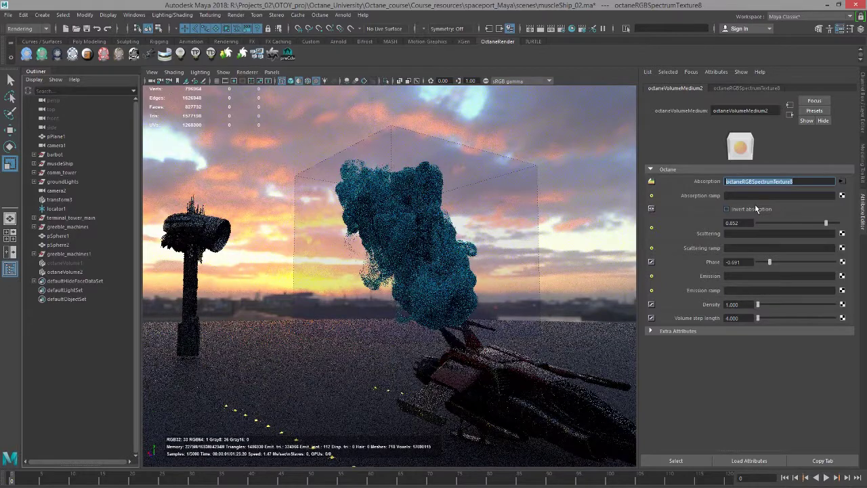
pyautogui.click(756, 209)
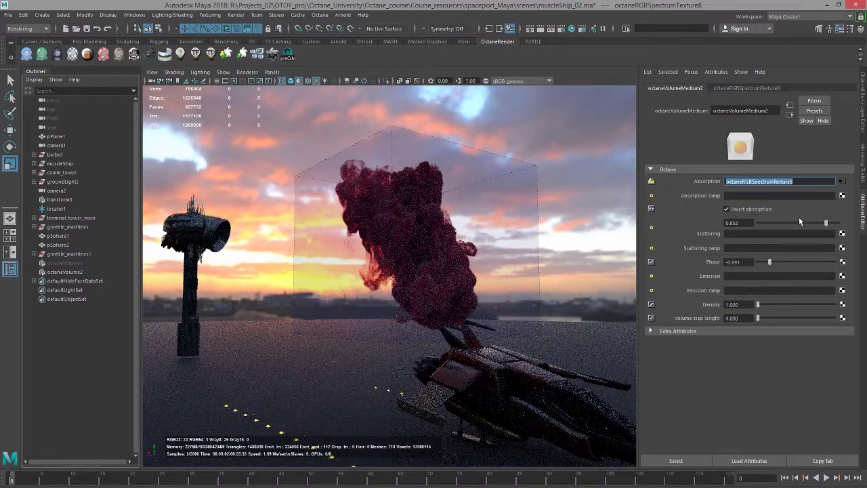
# Connect a light tan Octane RGBSpectrum Texture to the smoke's Scattering.
pyautogui.click(842, 233)
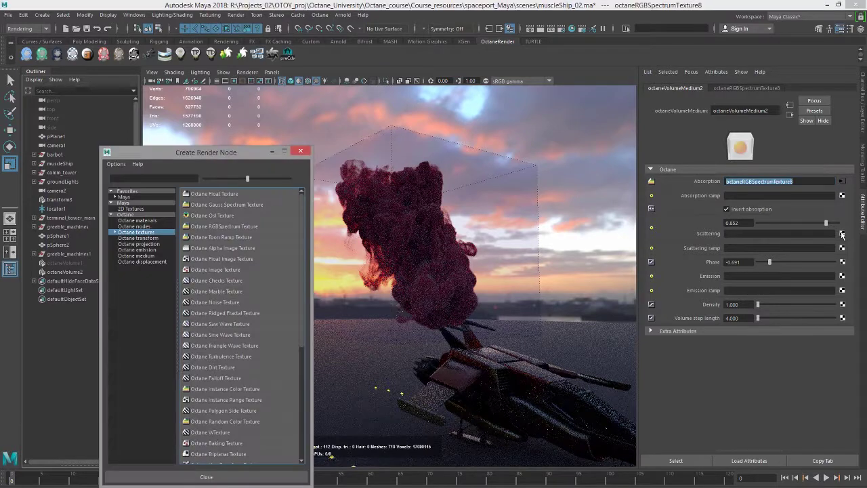
pyautogui.click(241, 231)
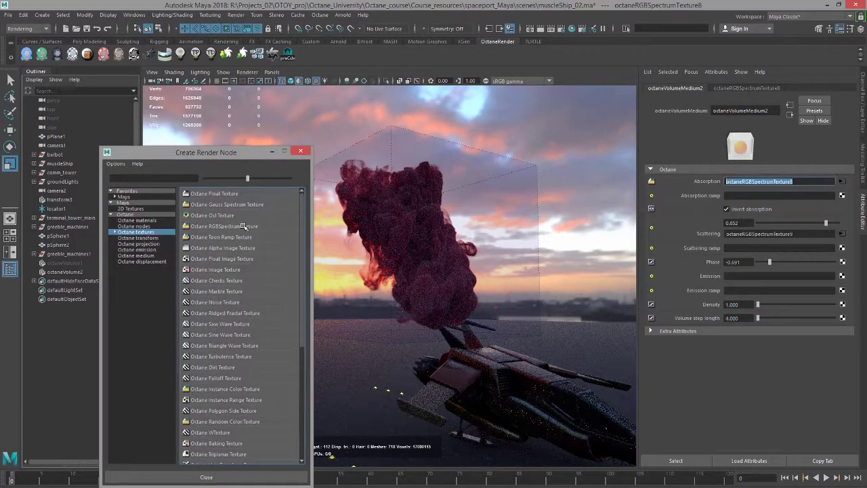
pyautogui.click(740, 181)
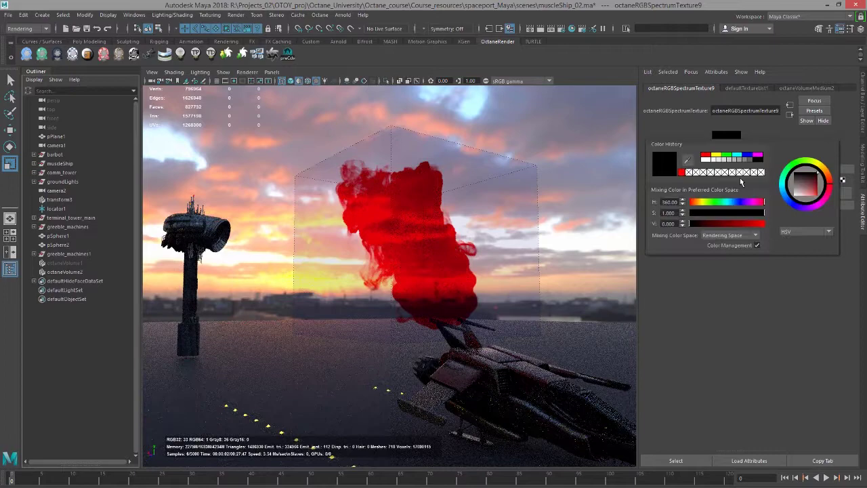
pyautogui.moveTo(819, 195); pyautogui.dragTo(814, 180)
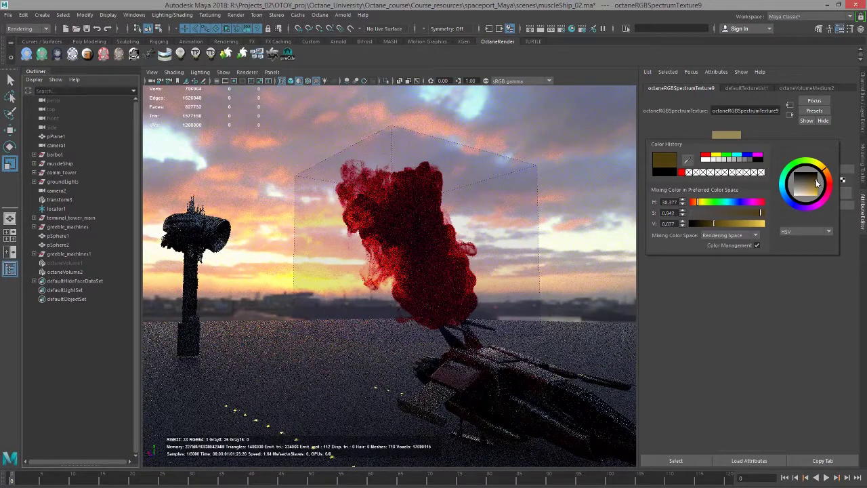
pyautogui.moveTo(815, 179)
pyautogui.mouseDown()
pyautogui.moveTo(812, 189)
pyautogui.moveTo(829, 178)
pyautogui.mouseUp()
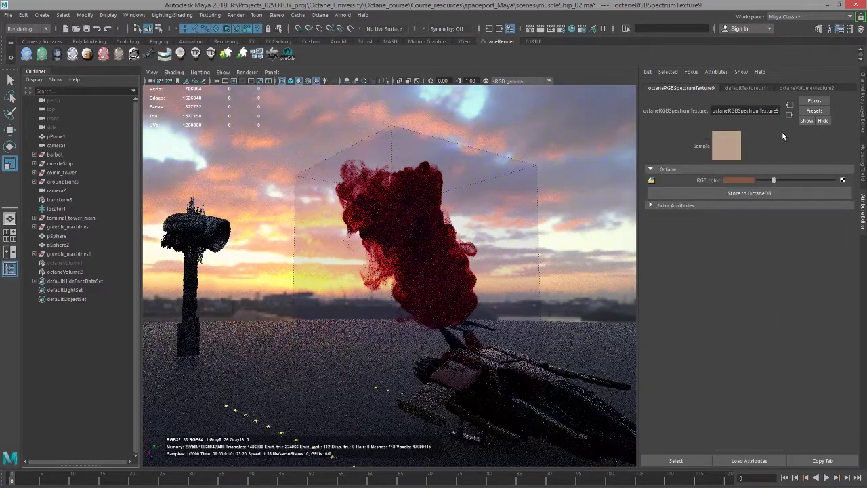
pyautogui.click(790, 114)
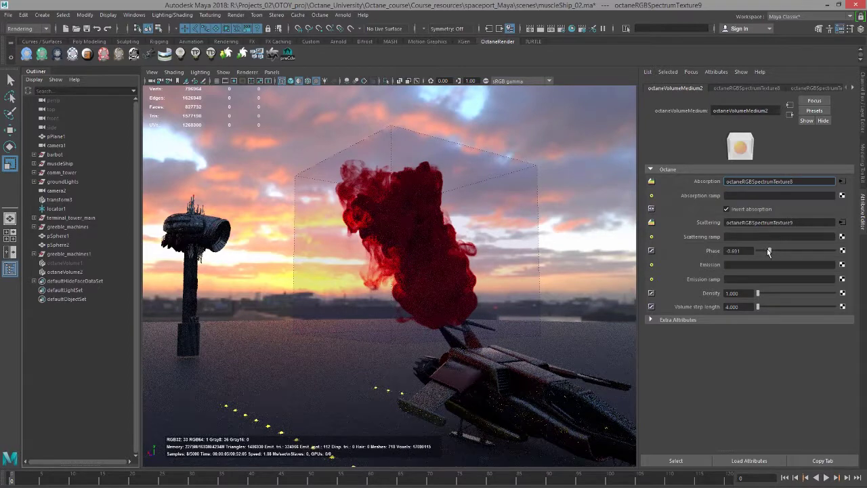
# Sweep the smoke phase between -1 and about 0.89, settling it at 0.536.
pyautogui.moveTo(770, 251); pyautogui.dragTo(764, 251)
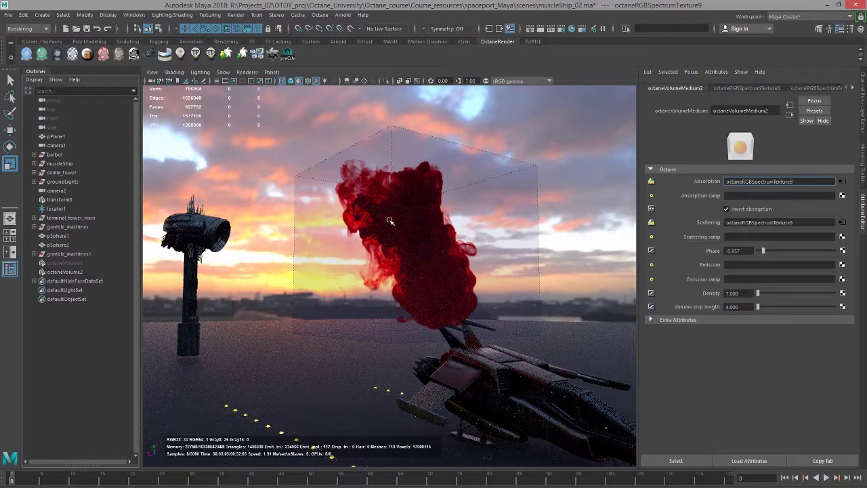
pyautogui.moveTo(790, 251); pyautogui.dragTo(831, 251)
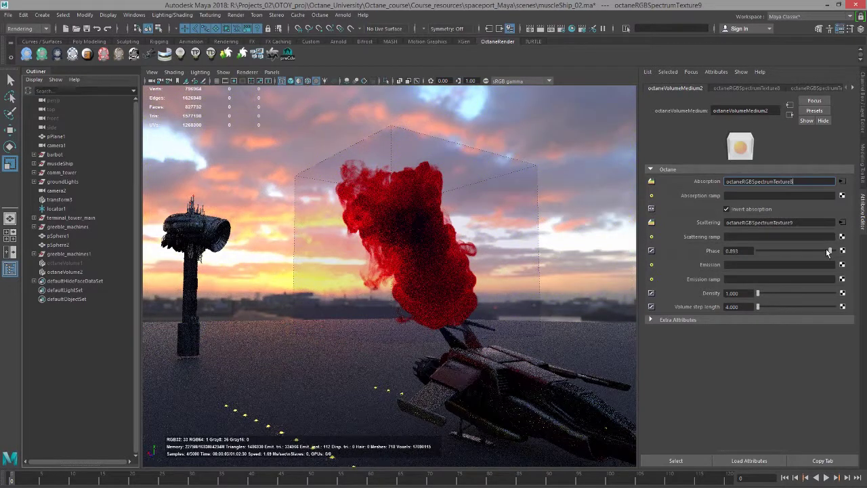
pyautogui.moveTo(776, 252); pyautogui.dragTo(754, 253)
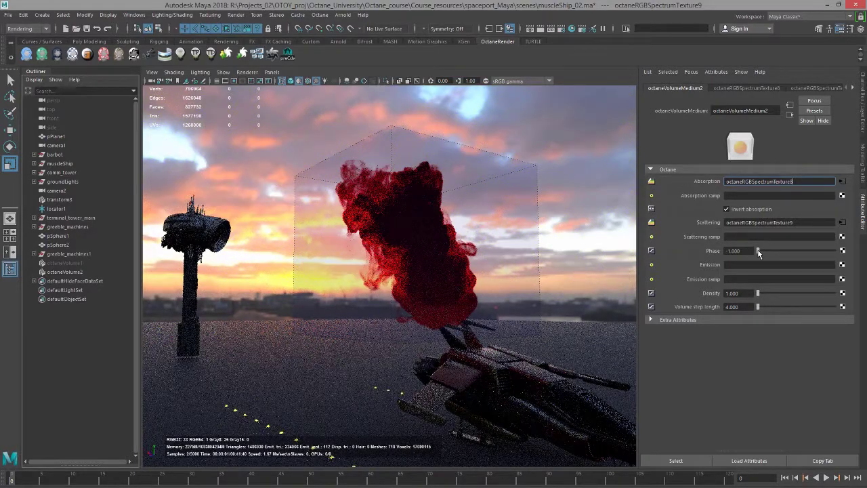
pyautogui.moveTo(758, 252); pyautogui.dragTo(822, 255)
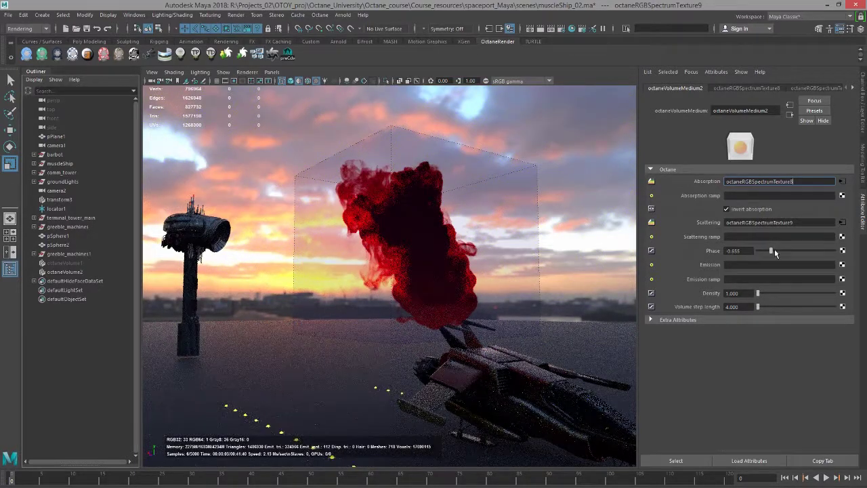
pyautogui.click(819, 252)
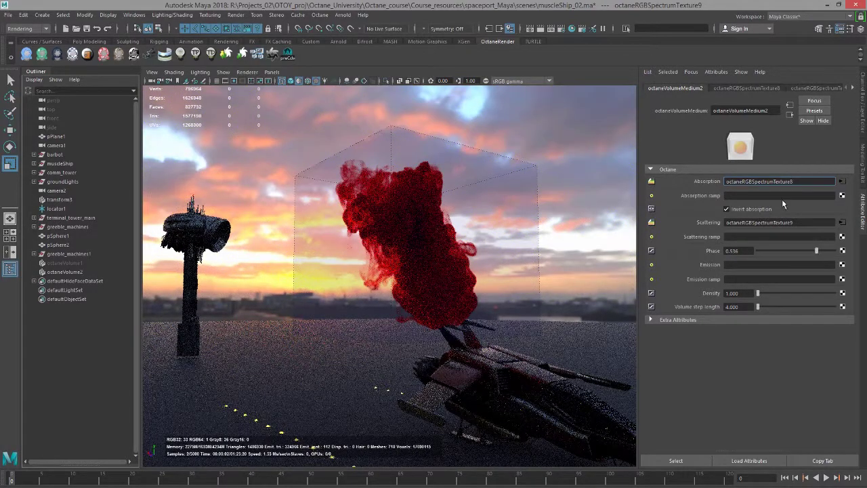
# Break the texture links on scattering and absorption, then raise scattering to 0.705.
pyautogui.rightClick(717, 225)
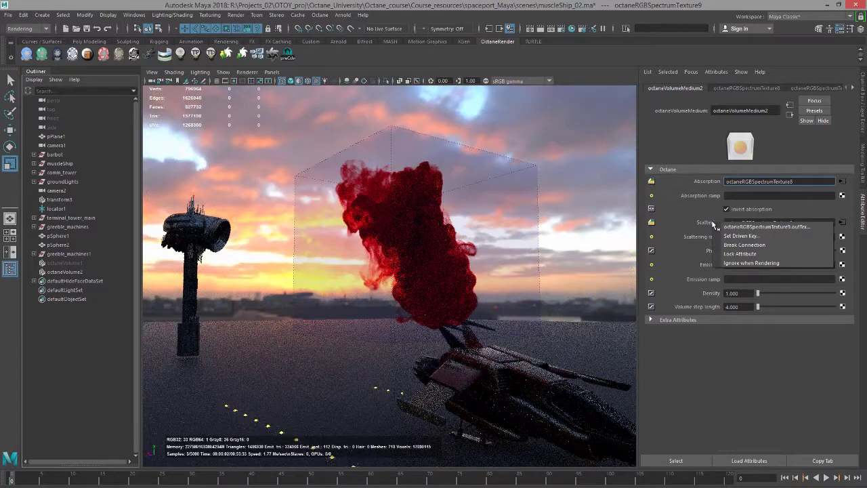
pyautogui.click(720, 244)
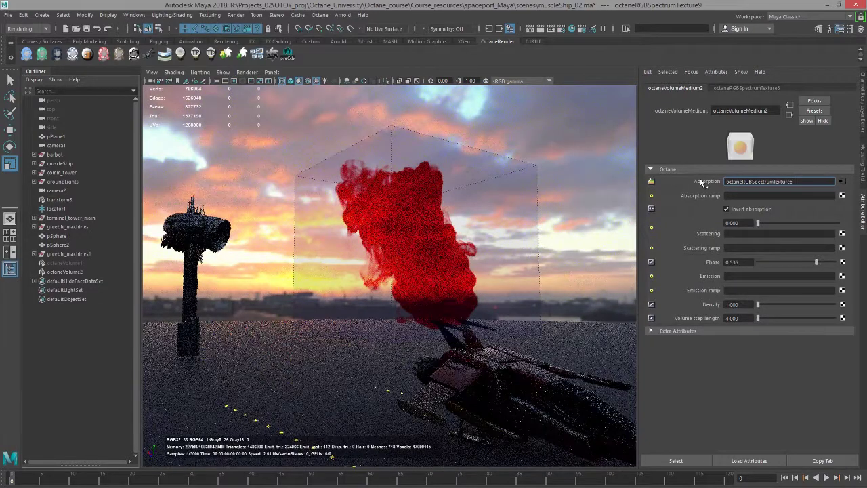
pyautogui.rightClick(700, 179)
pyautogui.click(721, 203)
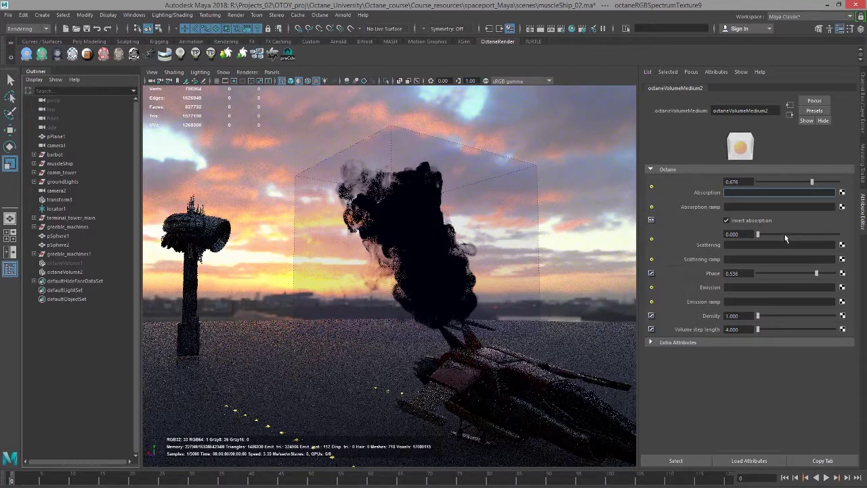
pyautogui.moveTo(785, 234); pyautogui.dragTo(814, 237)
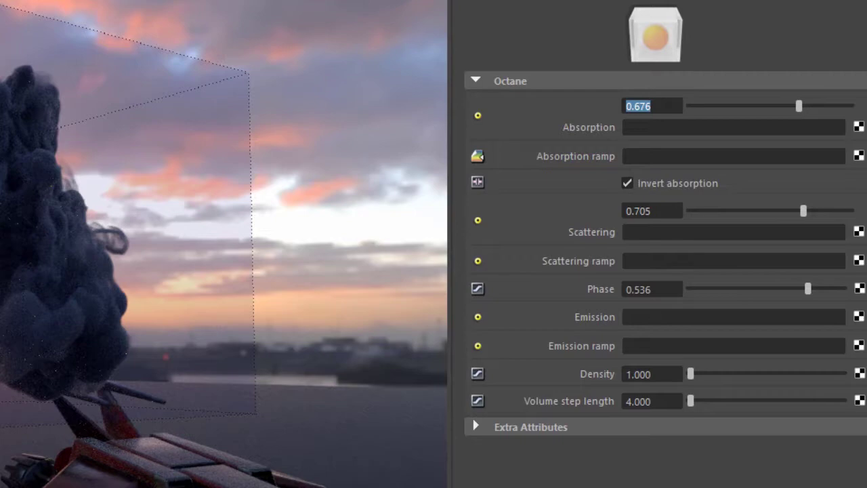
# Create an Octane Volume Gradient and add three colour stops to it.
pyautogui.moveTo(236, 38); pyautogui.dragTo(301, 25)
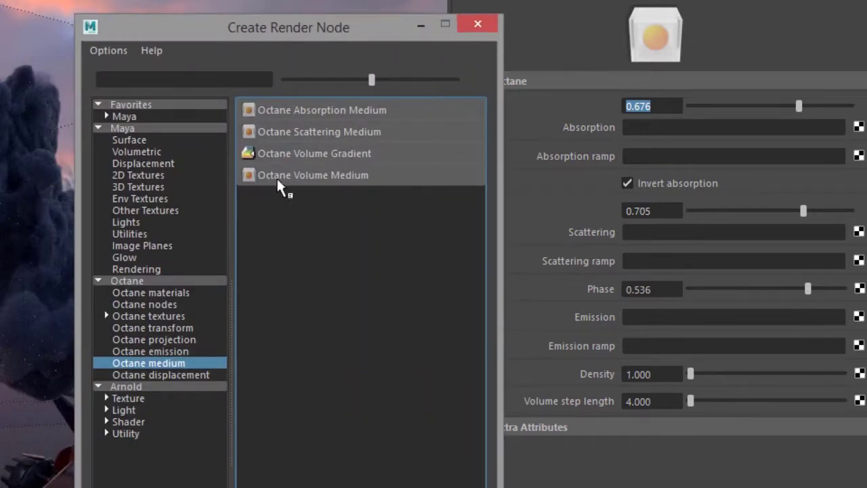
pyautogui.click(321, 153)
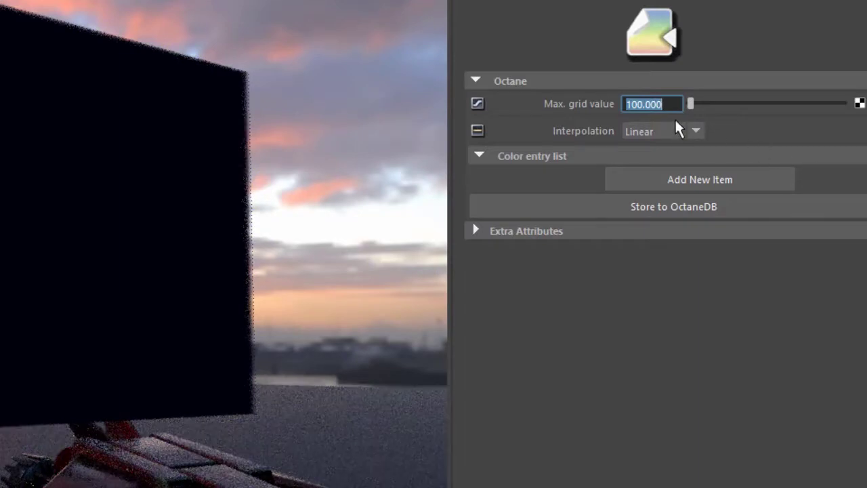
pyautogui.click(680, 176)
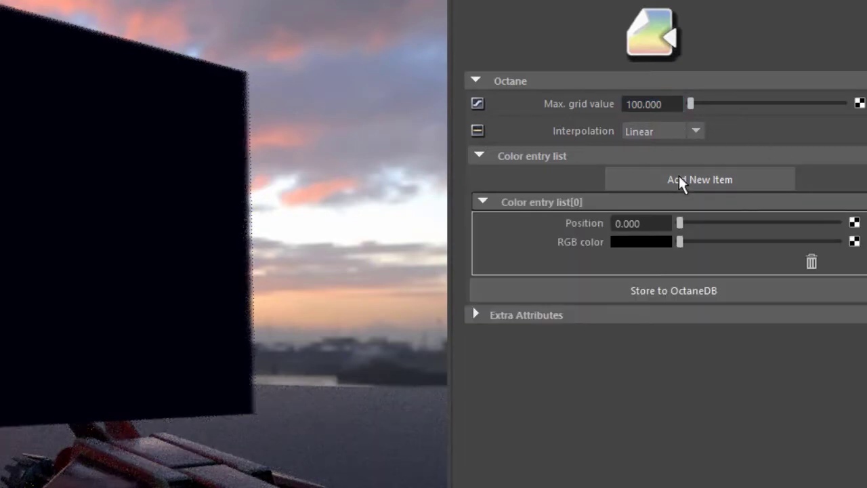
pyautogui.click(678, 174)
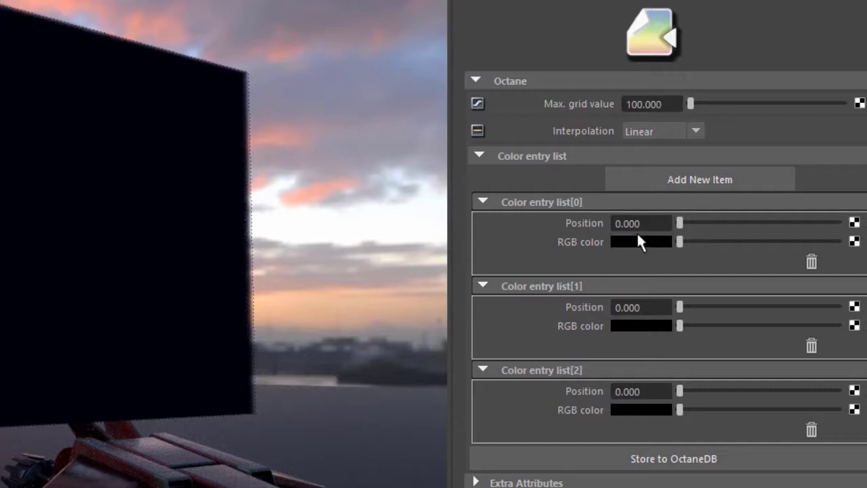
# Make the stops white, magenta at 0.322 and orange at 0.667.
pyautogui.moveTo(680, 242); pyautogui.dragTo(839, 242)
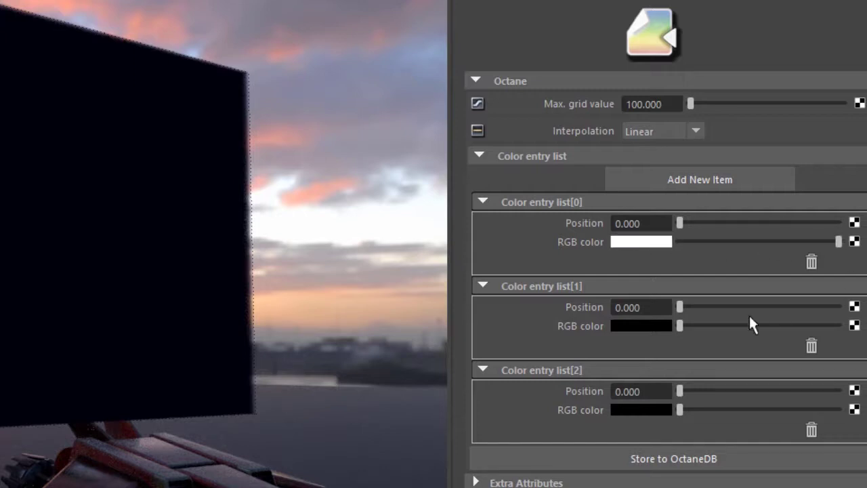
pyautogui.moveTo(679, 306); pyautogui.dragTo(731, 307)
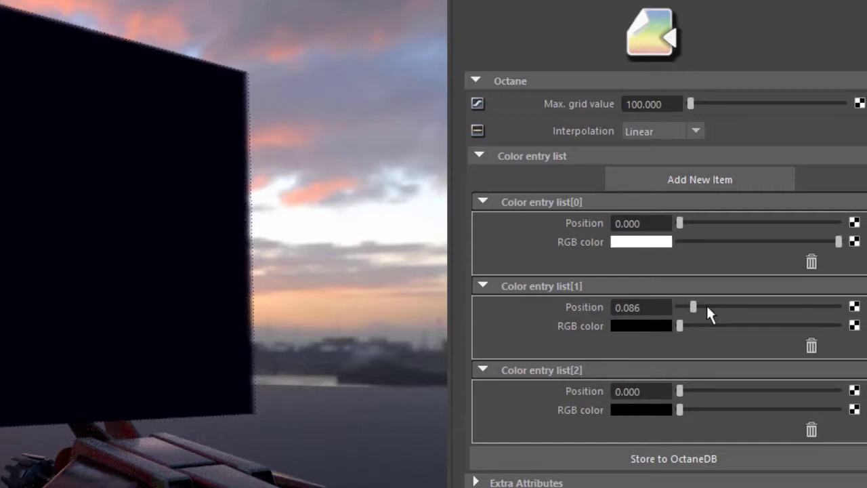
pyautogui.click(656, 326)
pyautogui.click(627, 326)
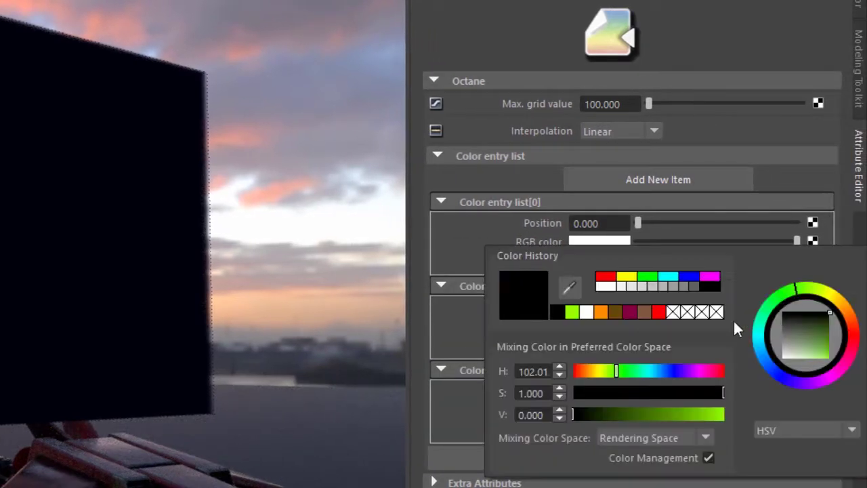
pyautogui.click(850, 354)
pyautogui.click(823, 349)
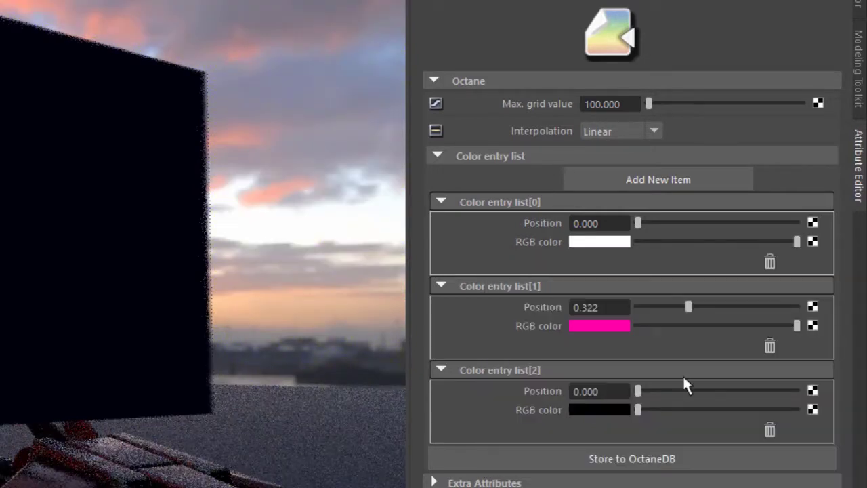
pyautogui.moveTo(645, 393)
pyautogui.mouseDown()
pyautogui.moveTo(739, 401)
pyautogui.moveTo(743, 393)
pyautogui.mouseUp()
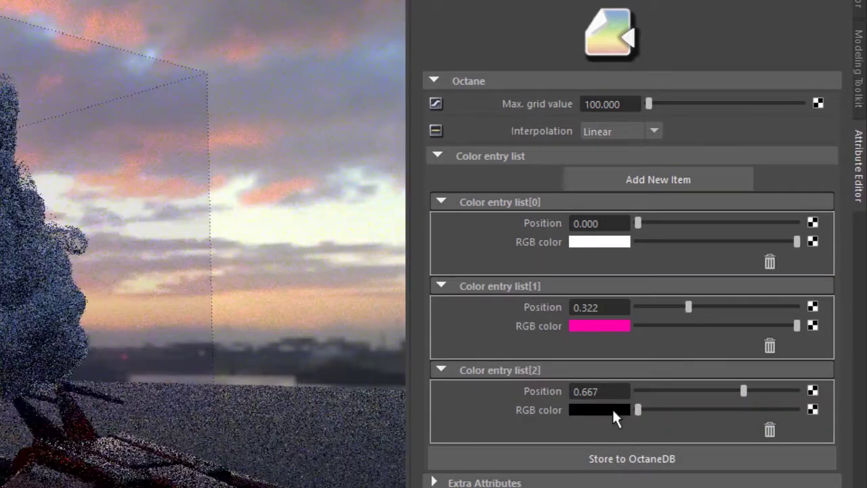
pyautogui.click(613, 410)
pyautogui.click(786, 408)
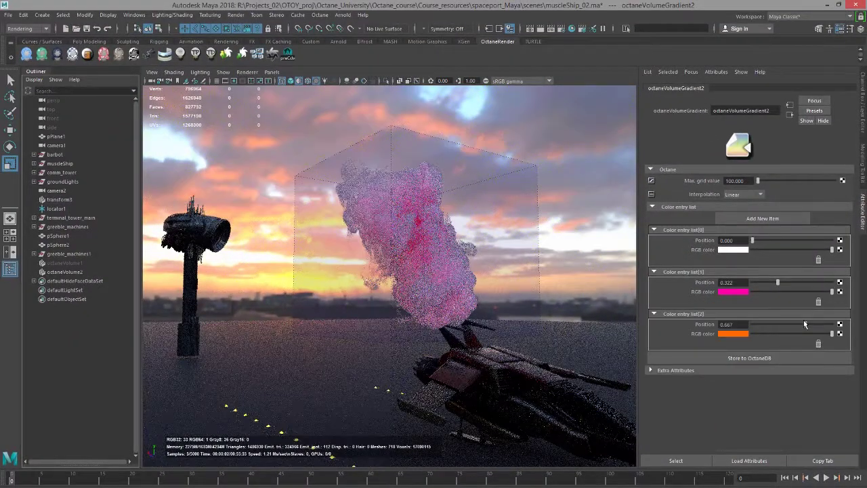
# Set the gradient's max grid value to 1, moving pink to 0.155 and orange to 0.425.
pyautogui.moveTo(778, 282); pyautogui.dragTo(768, 282)
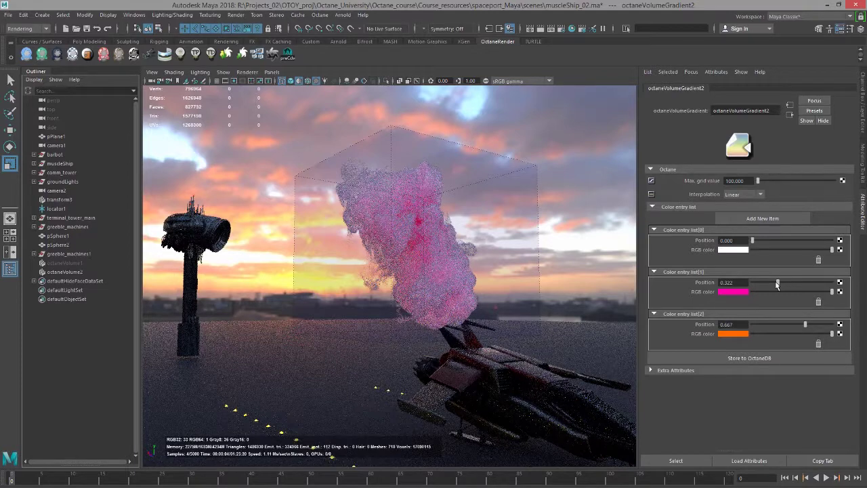
pyautogui.moveTo(805, 325); pyautogui.dragTo(776, 324)
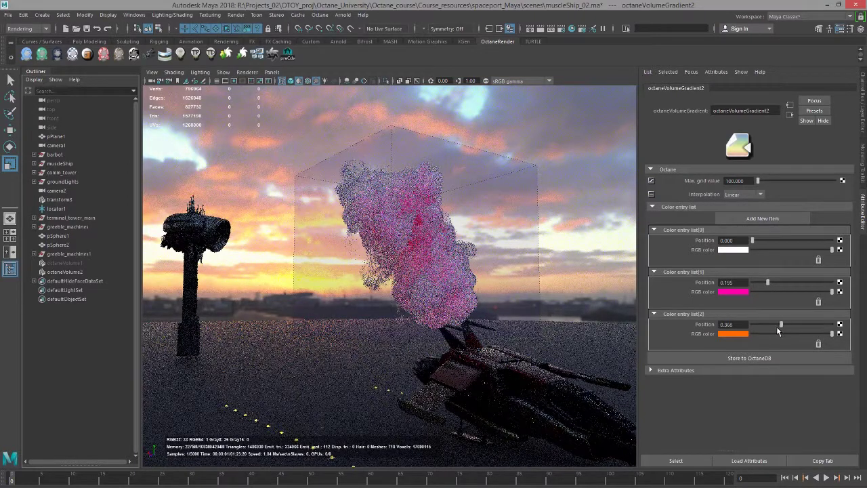
pyautogui.doubleClick(735, 180)
pyautogui.write('1')
pyautogui.press('Return')
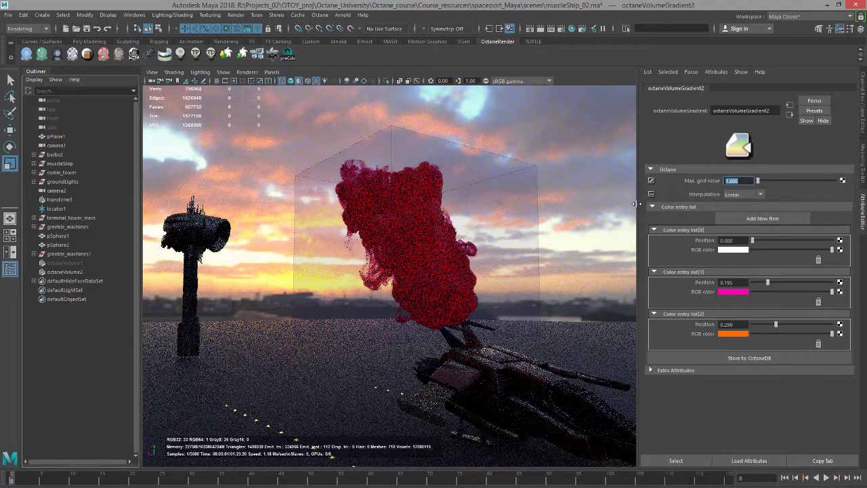
pyautogui.moveTo(768, 282); pyautogui.dragTo(773, 283)
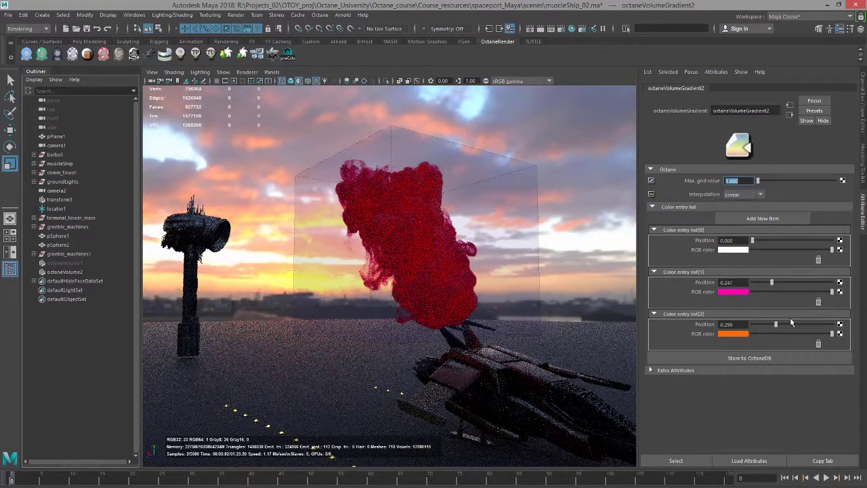
pyautogui.moveTo(777, 325); pyautogui.dragTo(786, 326)
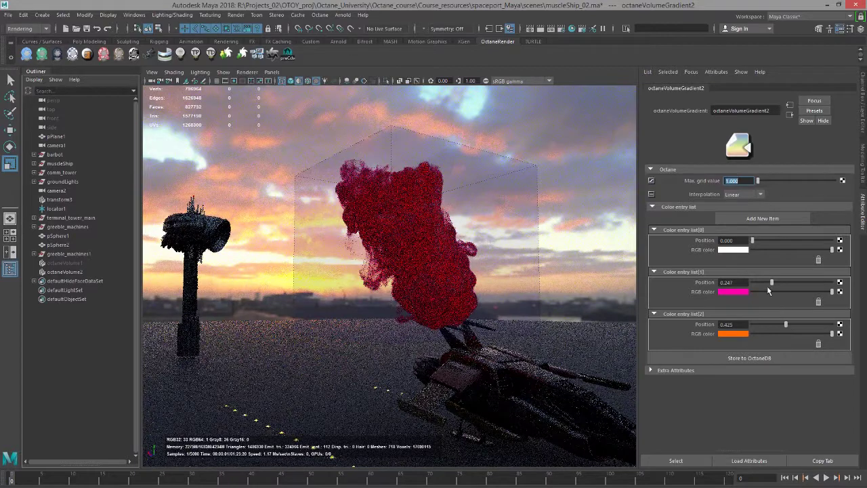
pyautogui.moveTo(771, 283); pyautogui.dragTo(765, 283)
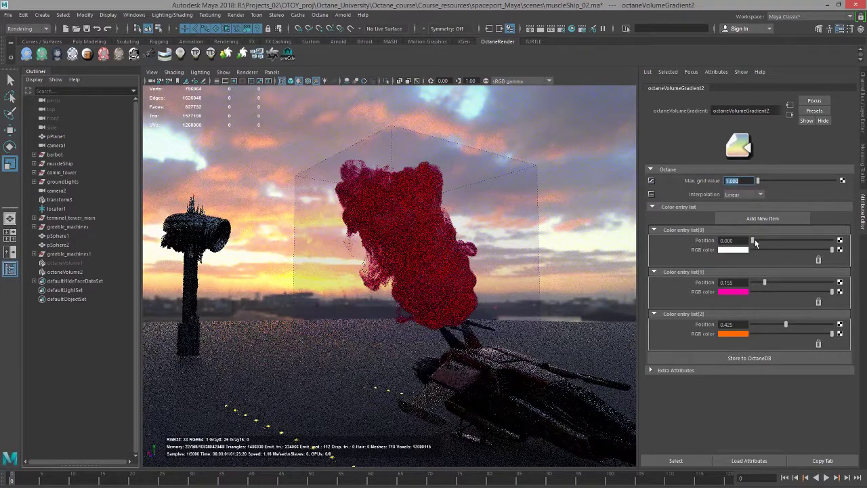
# Break the gradient's connection to the volume medium's absorption ramp.
pyautogui.click(789, 114)
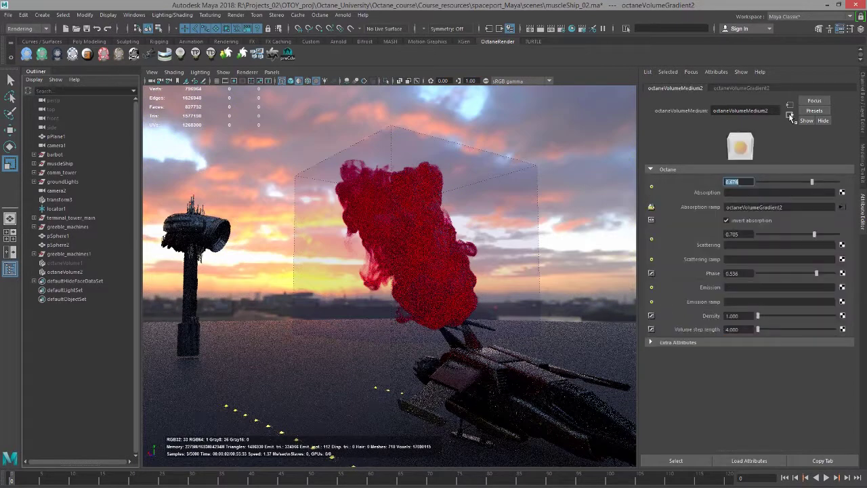
pyautogui.rightClick(702, 207)
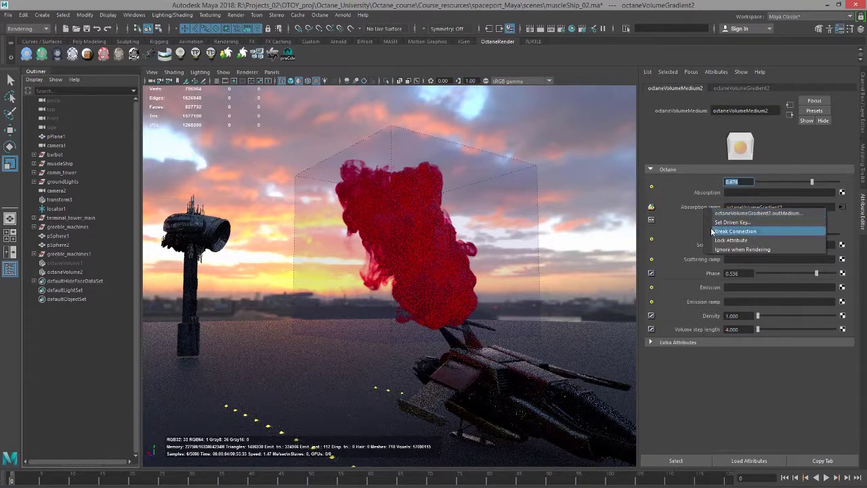
pyautogui.click(746, 231)
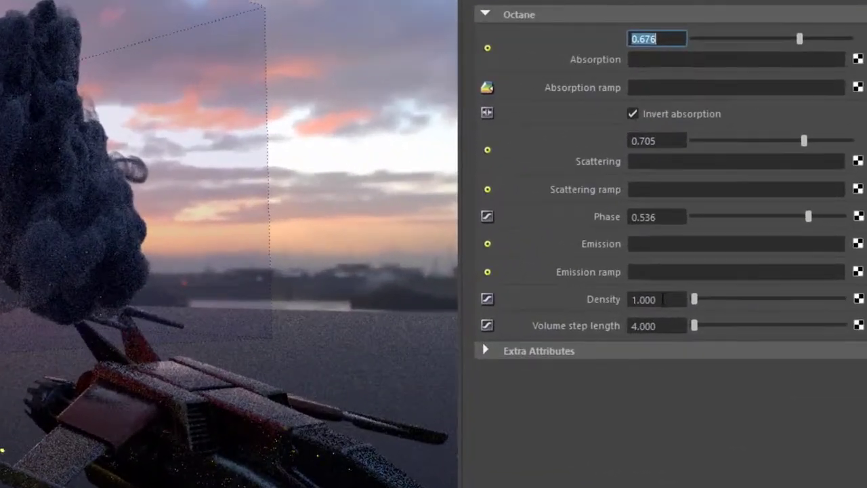
# Try densities 0.1 and 0.01, settling the cloud density at 0.020.
pyautogui.click(737, 316)
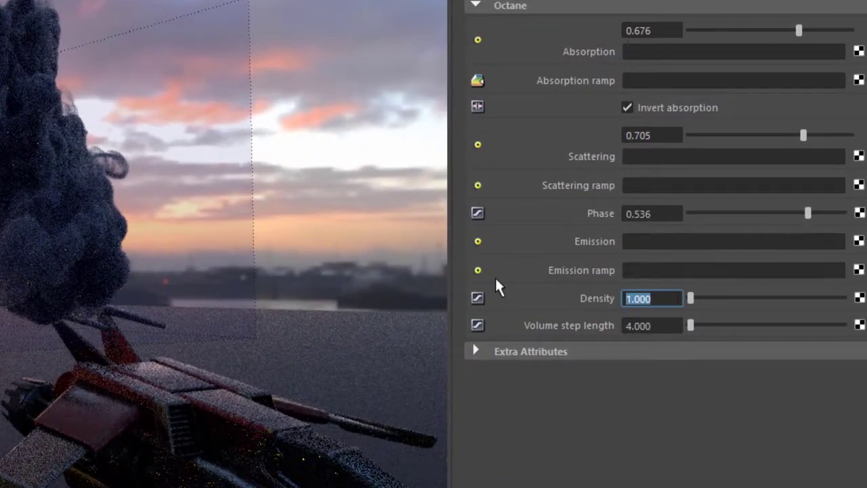
pyautogui.write('.1')
pyautogui.press('Return')
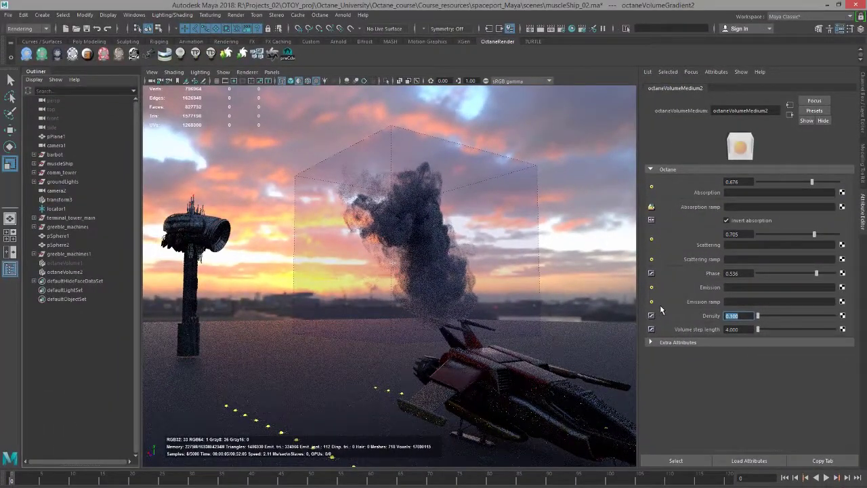
pyautogui.write('.01')
pyautogui.press('Return')
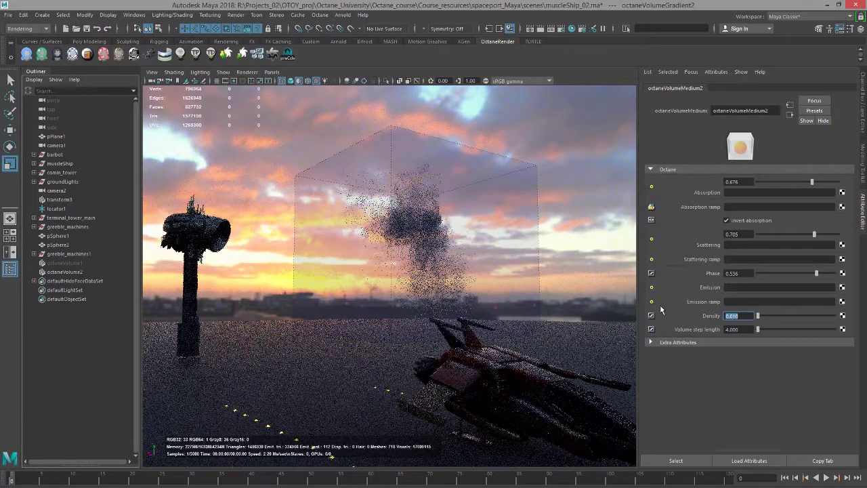
pyautogui.write('.02')
pyautogui.press('Return')
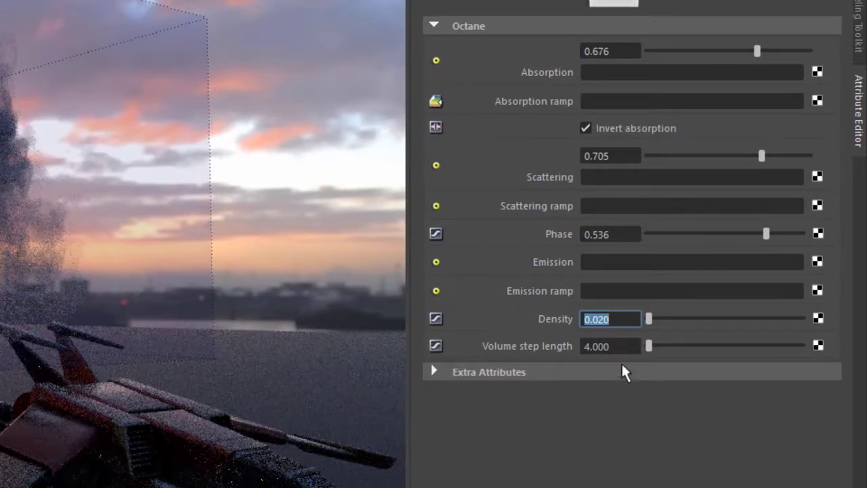
# Set the volume step length to 16.
pyautogui.click(603, 347)
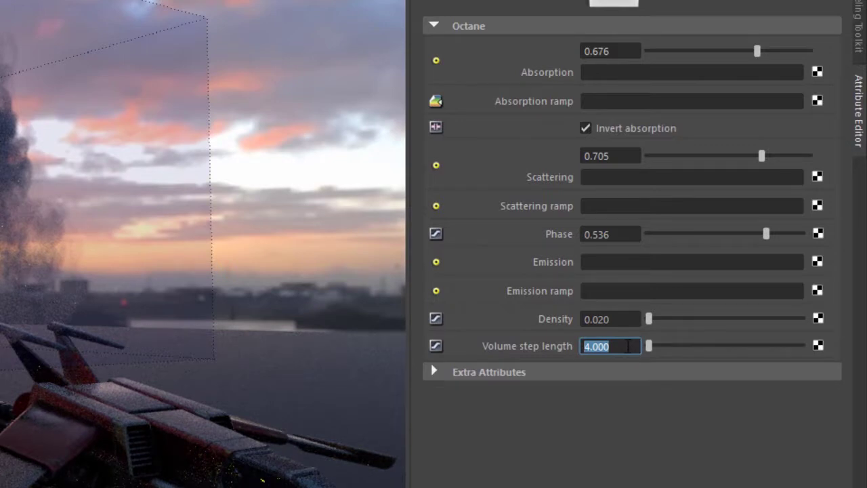
pyautogui.write('16')
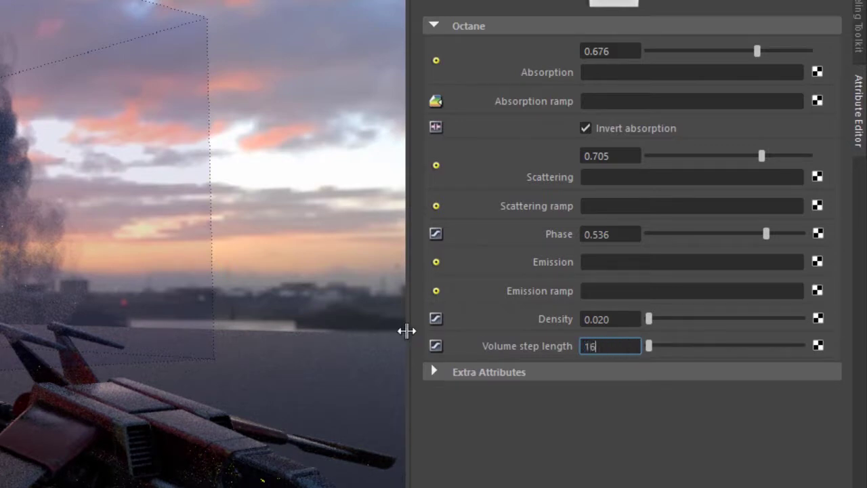
pyautogui.press('Return')
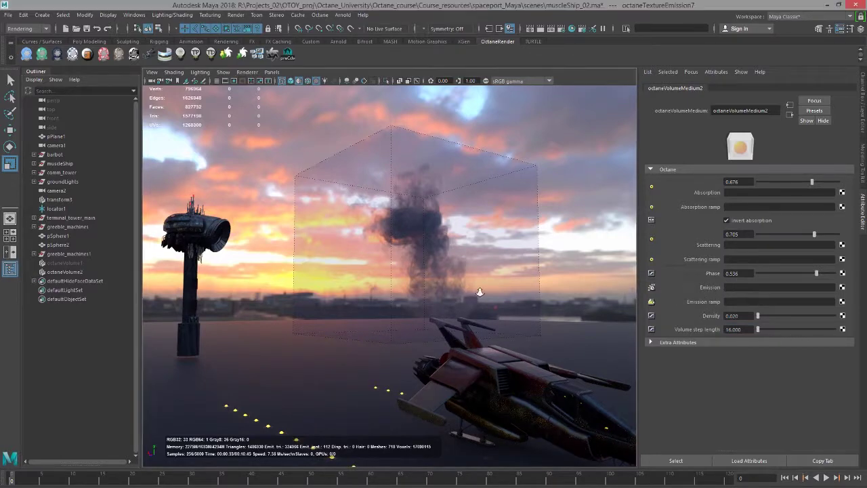
# Connect an Octane Texture Emission to the cloud's emission with power 10.
pyautogui.moveTo(545, 298)
pyautogui.keyDown('alt'); pyautogui.mouseDown()
pyautogui.moveTo(484, 317)
pyautogui.moveTo(499, 288)
pyautogui.mouseUp(); pyautogui.keyUp('alt')
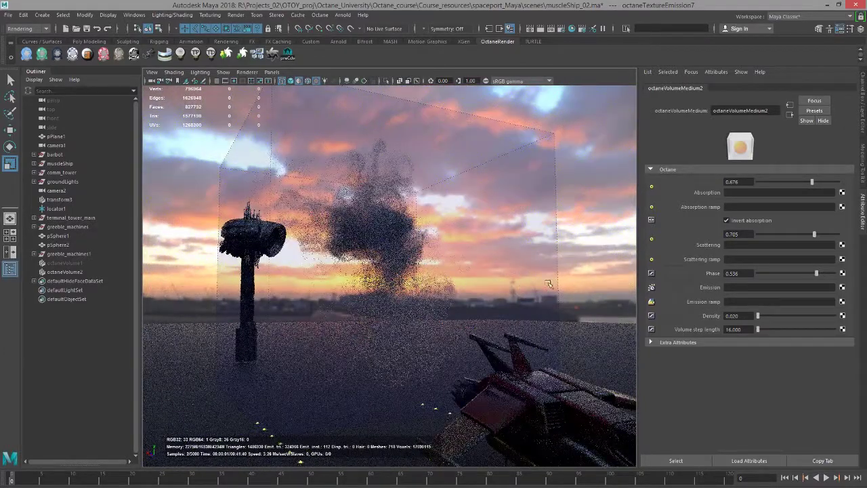
pyautogui.click(843, 288)
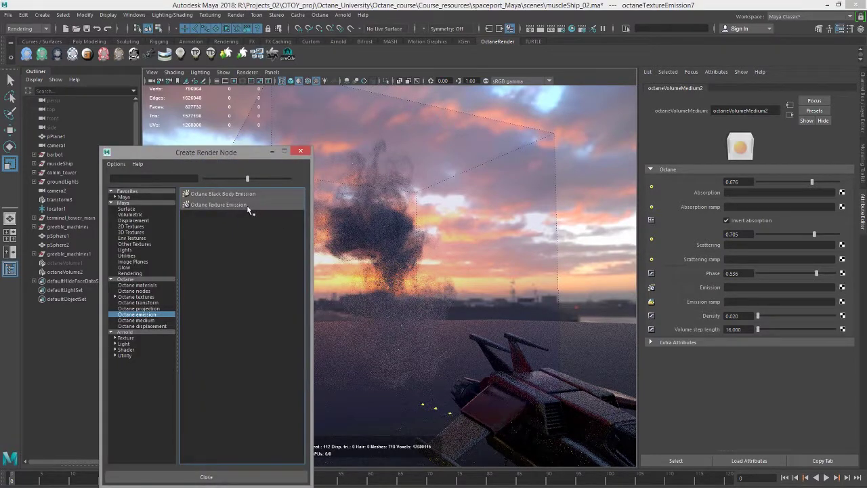
pyautogui.click(236, 203)
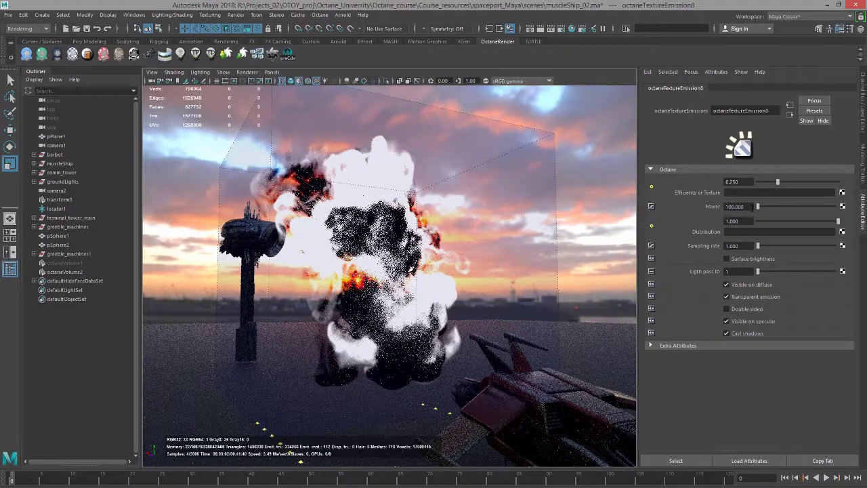
pyautogui.click(737, 206)
pyautogui.write('10')
pyautogui.press('Return')
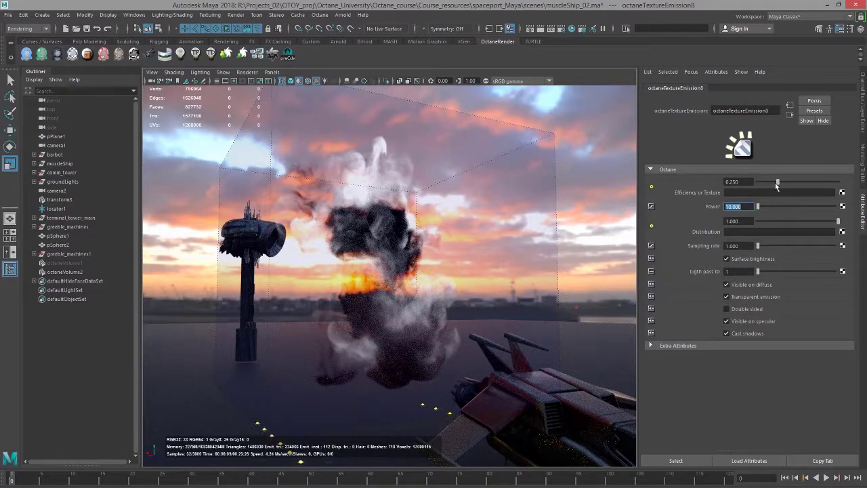
# Create a volume gradient on the medium's emission ramp with two added colour entries.
pyautogui.click(790, 116)
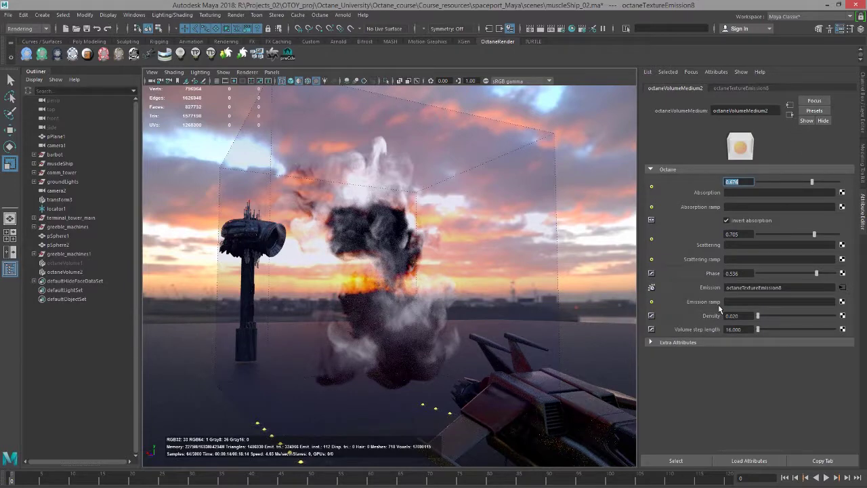
pyautogui.click(842, 302)
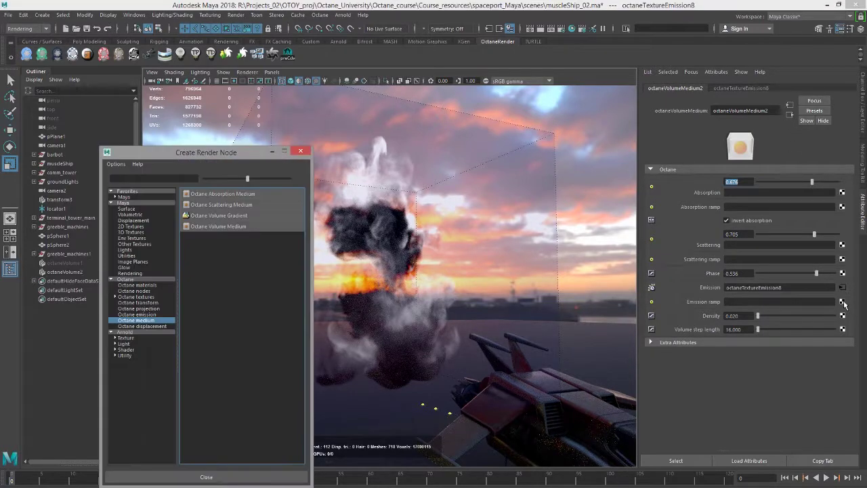
pyautogui.click(245, 217)
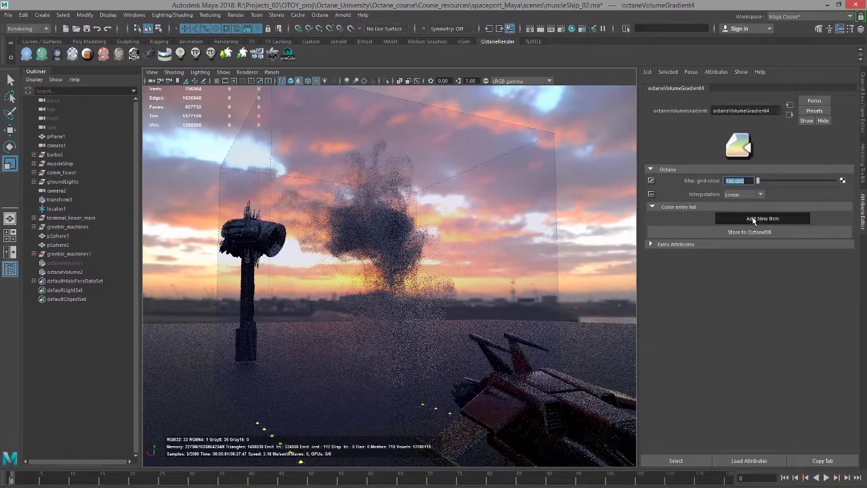
pyautogui.click(753, 219)
pyautogui.click(753, 219)
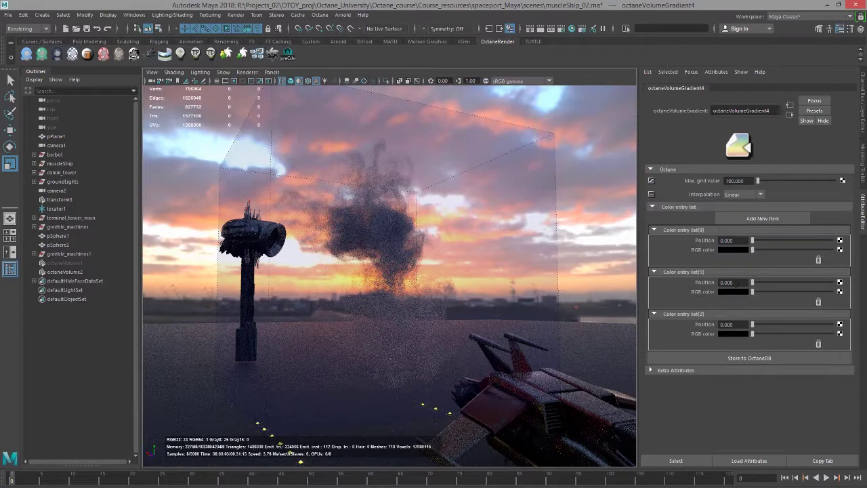
# Place an orange stop at 0.5 and make the last stop yellow.
pyautogui.doubleClick(728, 283)
pyautogui.write('0.5')
pyautogui.press('Return')
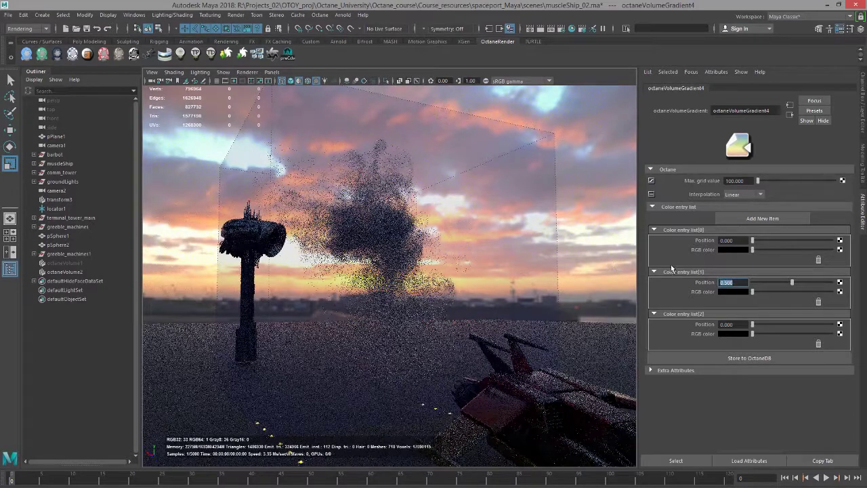
pyautogui.click(730, 292)
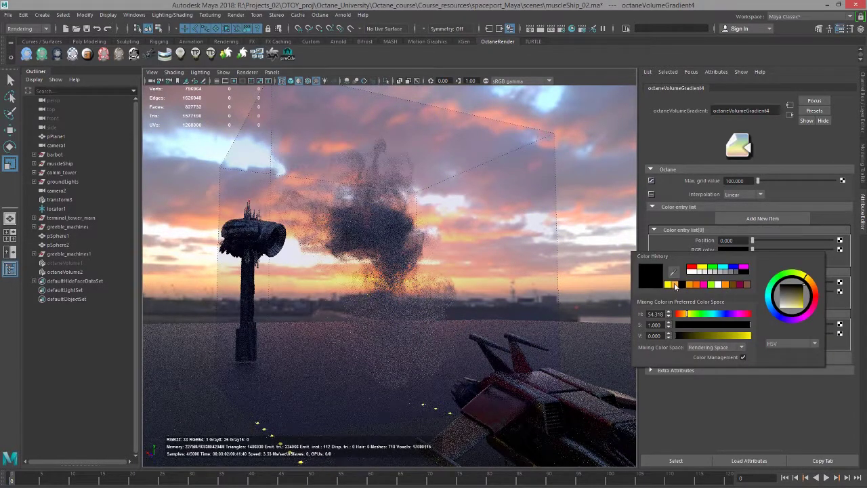
pyautogui.click(675, 286)
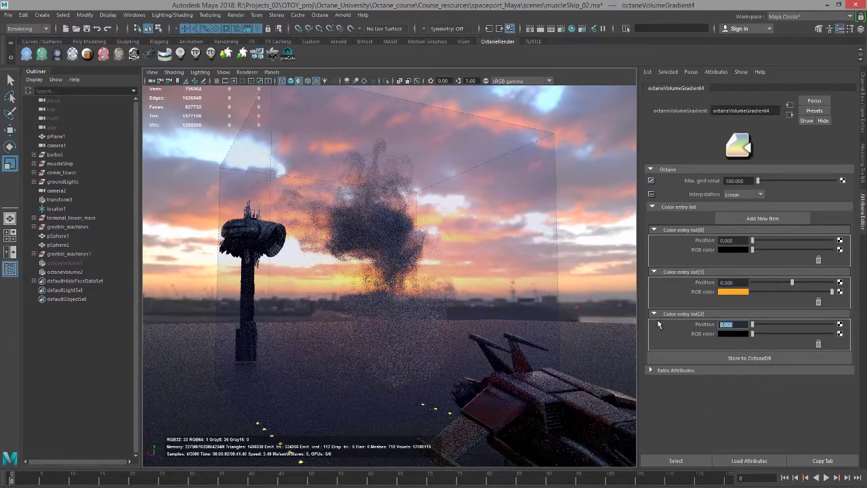
pyautogui.click(723, 332)
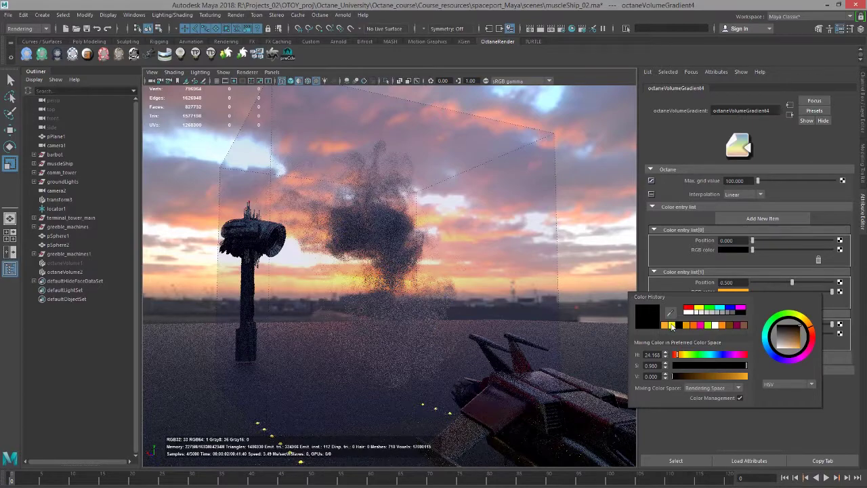
pyautogui.click(671, 326)
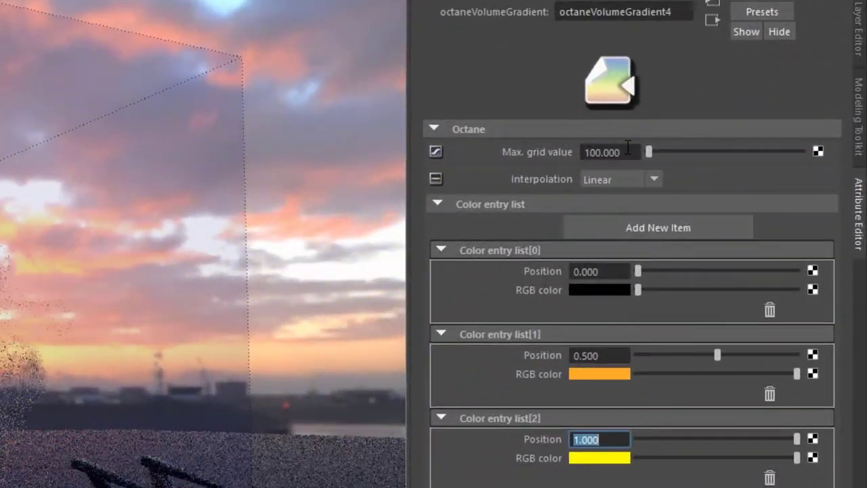
# Set the fire gradient's max grid value to 1, trying Cubic before keeping Linear interpolation.
pyautogui.doubleClick(628, 149)
pyautogui.write('1')
pyautogui.press('Return')
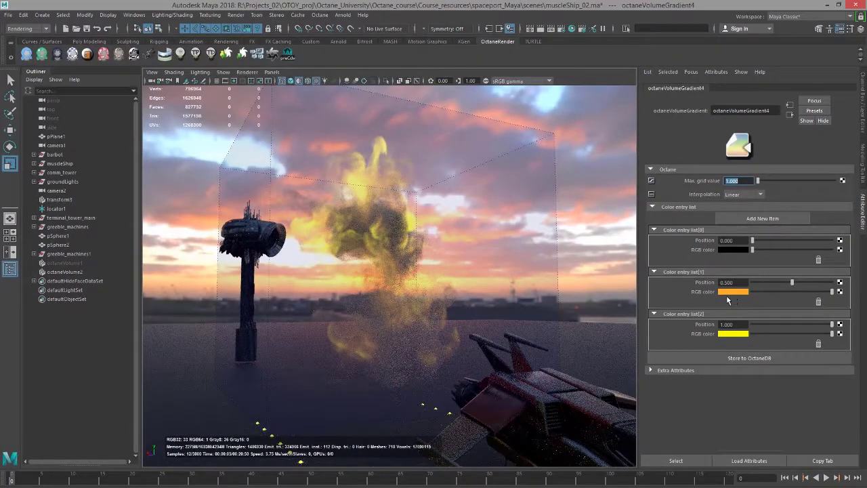
pyautogui.click(743, 195)
pyautogui.click(743, 206)
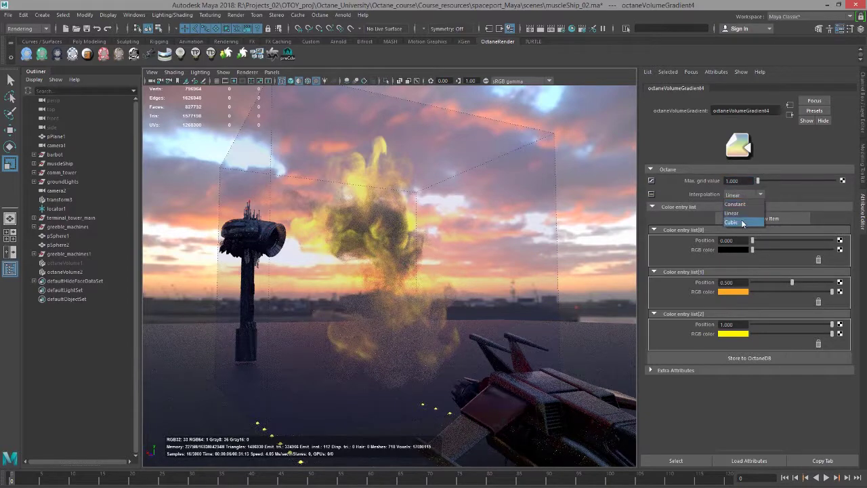
pyautogui.click(738, 195)
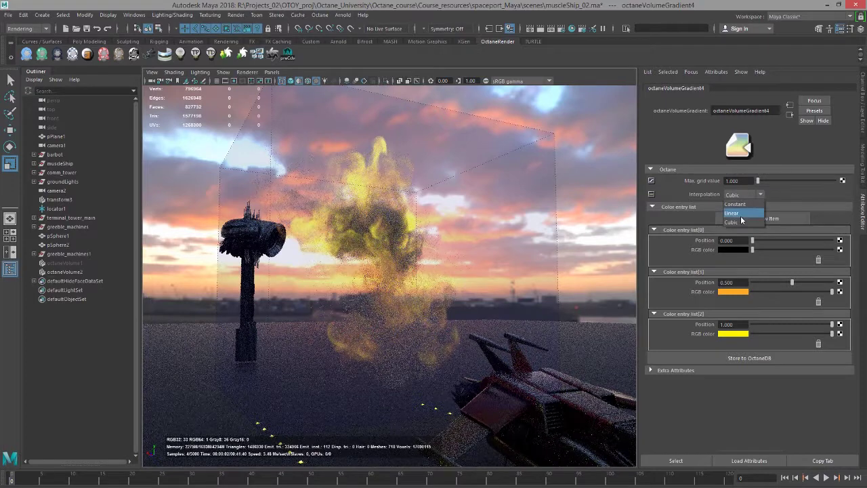
pyautogui.click(741, 216)
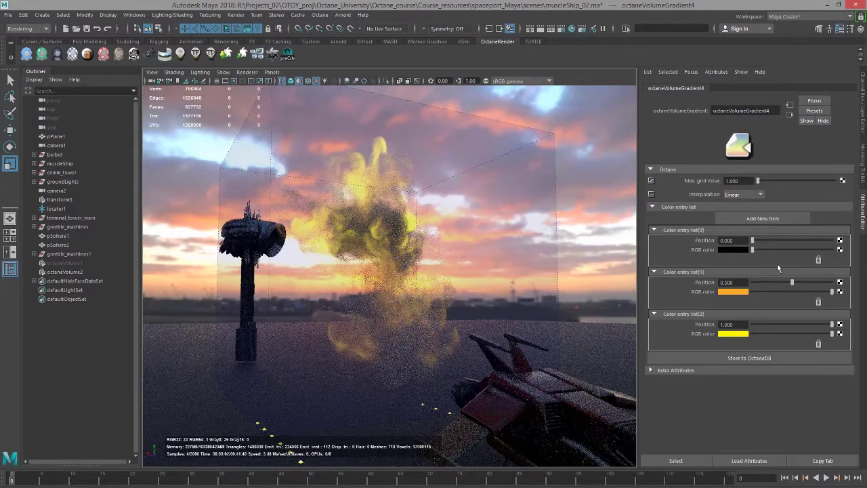
# Recolour the first gradient stop a very dark, nearly black red.
pyautogui.doubleClick(728, 240)
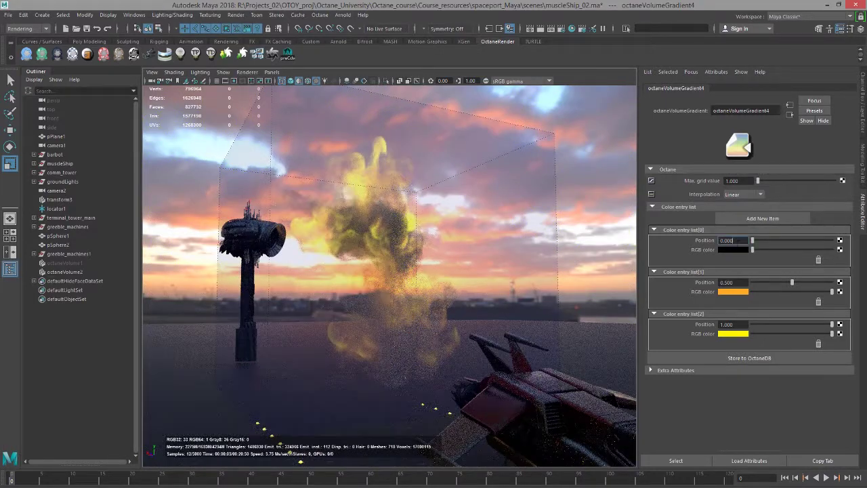
pyautogui.click(737, 250)
pyautogui.click(742, 251)
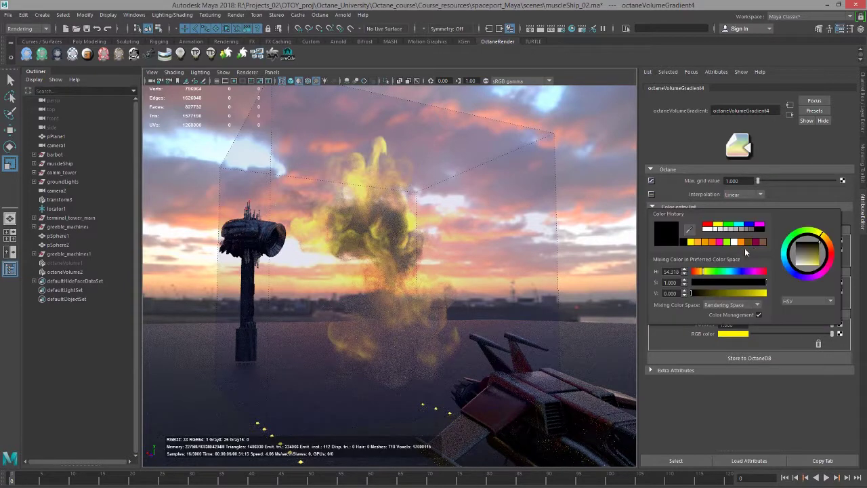
pyautogui.click(832, 240)
pyautogui.click(820, 254)
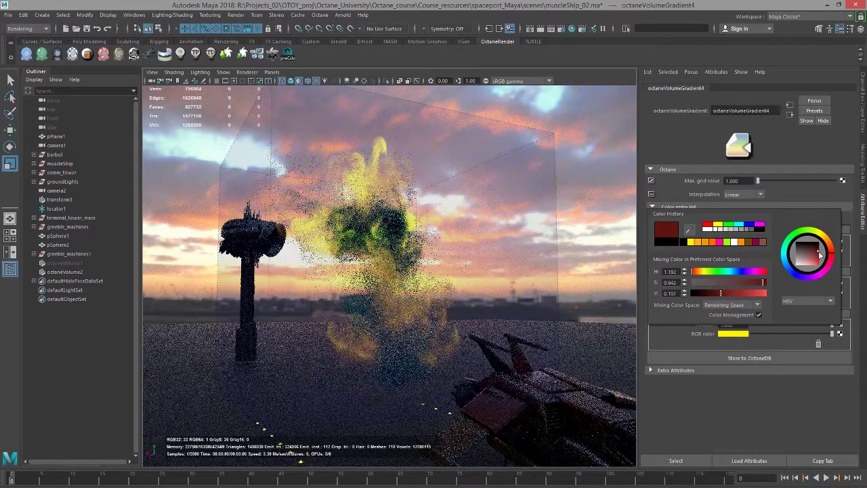
pyautogui.moveTo(819, 254); pyautogui.dragTo(810, 244)
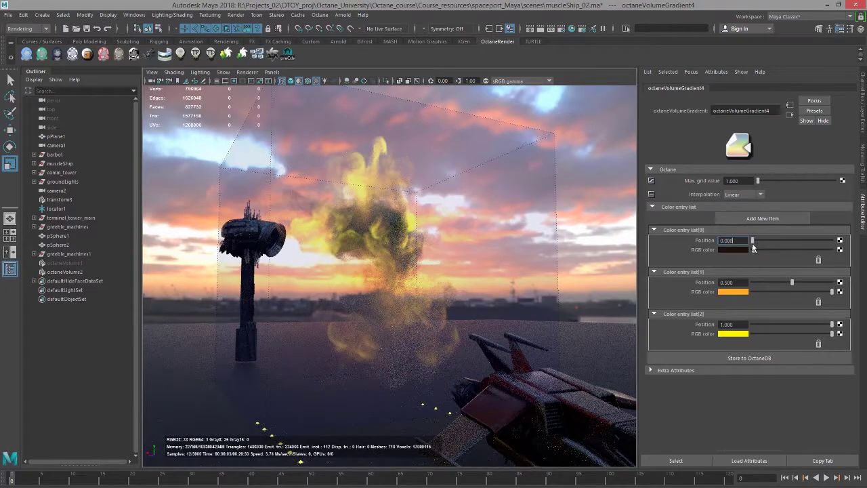
# Move the orange stop to 0.420 and yellow to 0.816, shifting yellow toward amber.
pyautogui.moveTo(793, 282); pyautogui.dragTo(785, 282)
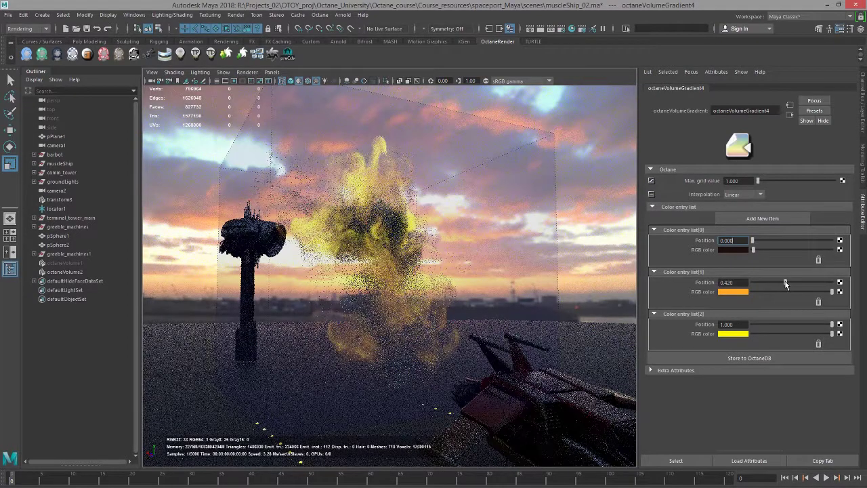
pyautogui.moveTo(824, 326); pyautogui.dragTo(817, 325)
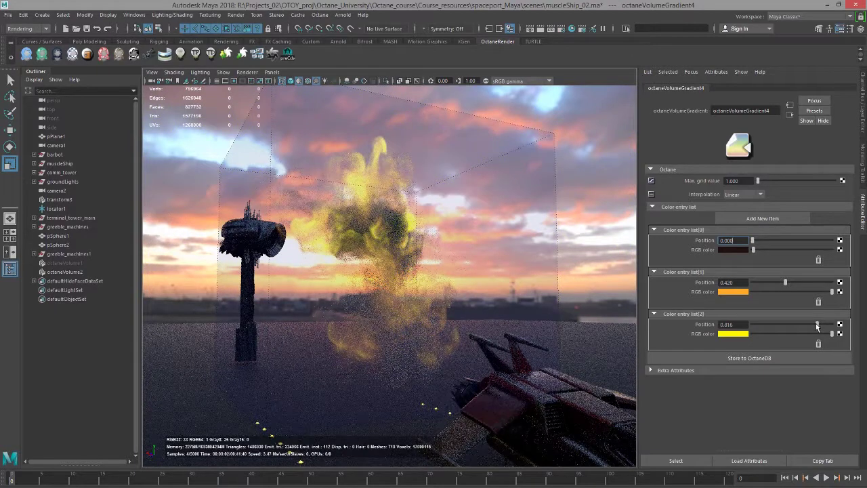
pyautogui.click(743, 334)
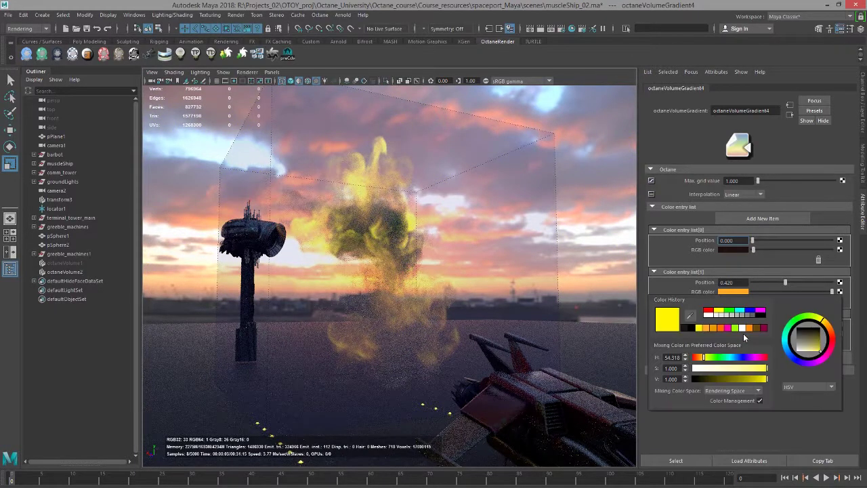
pyautogui.click(743, 335)
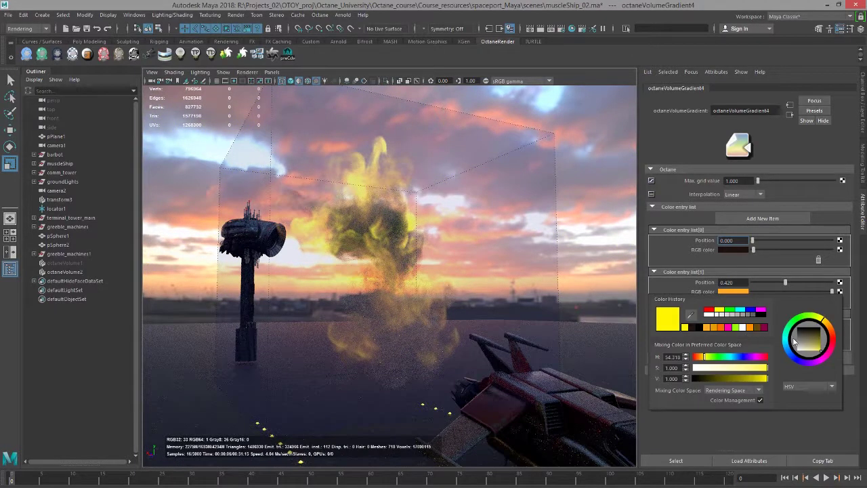
pyautogui.moveTo(825, 325); pyautogui.dragTo(829, 324)
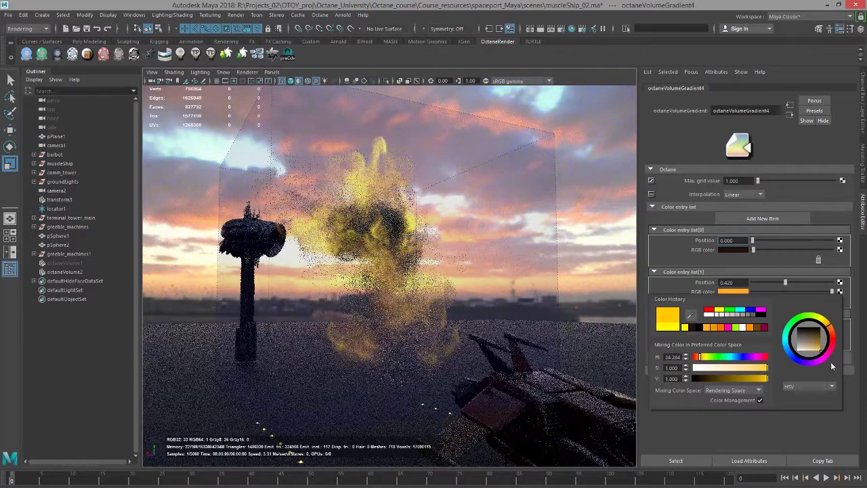
# Set the texture emission power to 50 and efficiency to about 0.114.
pyautogui.click(790, 116)
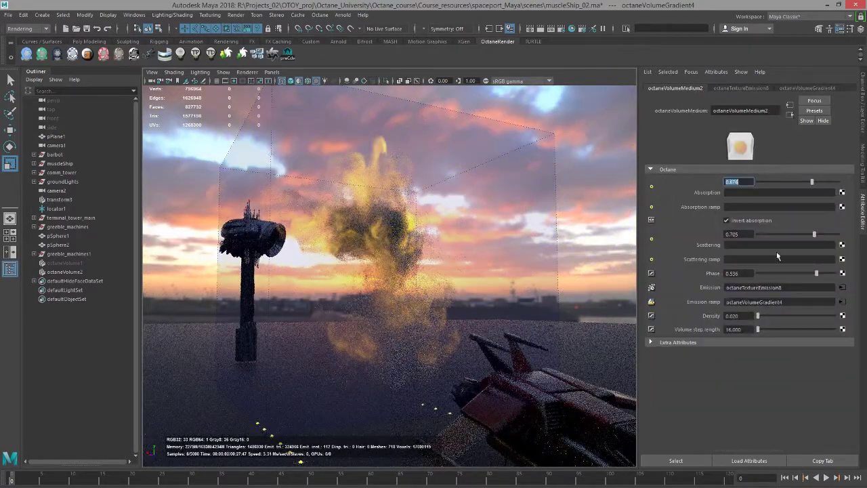
pyautogui.click(842, 287)
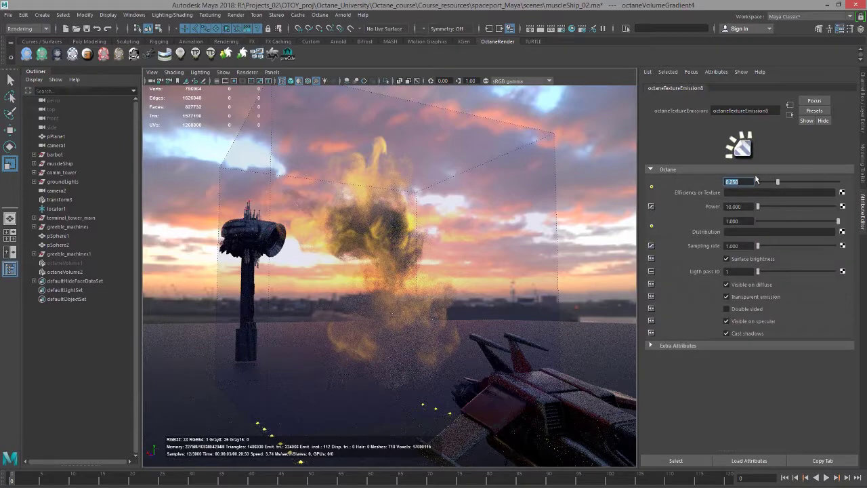
pyautogui.press('Tab')
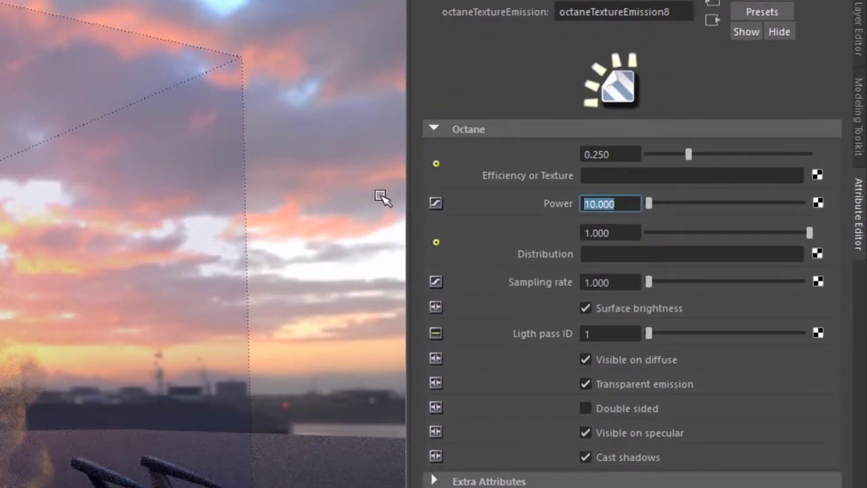
pyautogui.write('50')
pyautogui.press('Return')
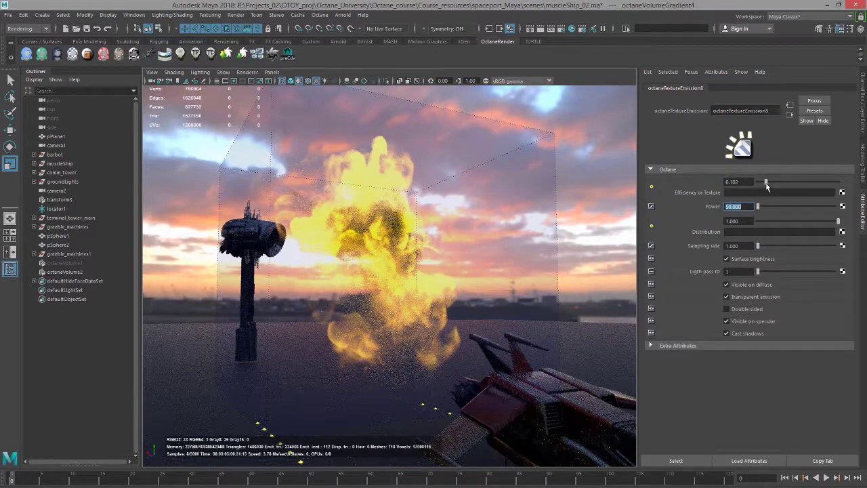
pyautogui.moveTo(769, 181)
pyautogui.mouseDown()
pyautogui.moveTo(841, 188)
pyautogui.moveTo(768, 185)
pyautogui.mouseUp()
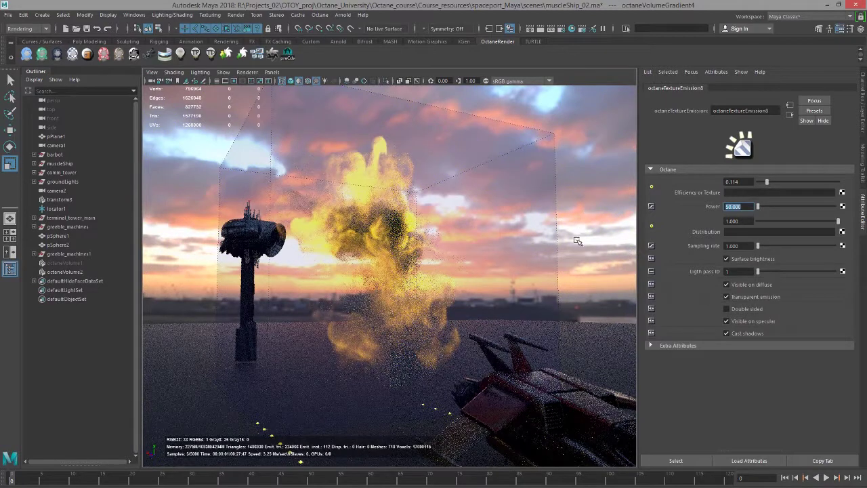
pyautogui.click(789, 115)
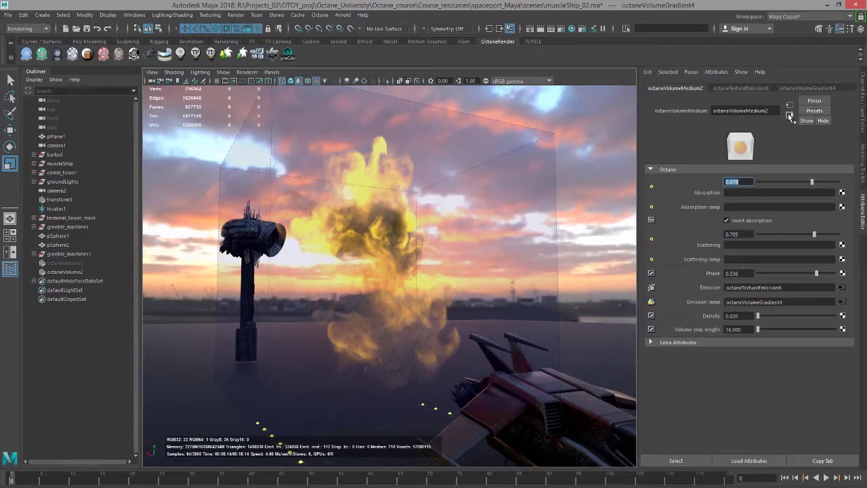
# Open the VDB volume's settings and edit the frame number in its newSteam.40.VDB path.
pyautogui.click(789, 114)
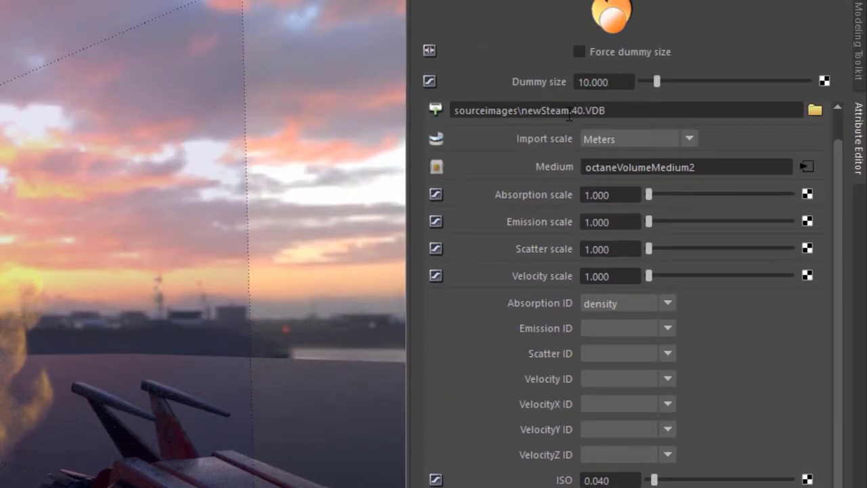
pyautogui.doubleClick(574, 111)
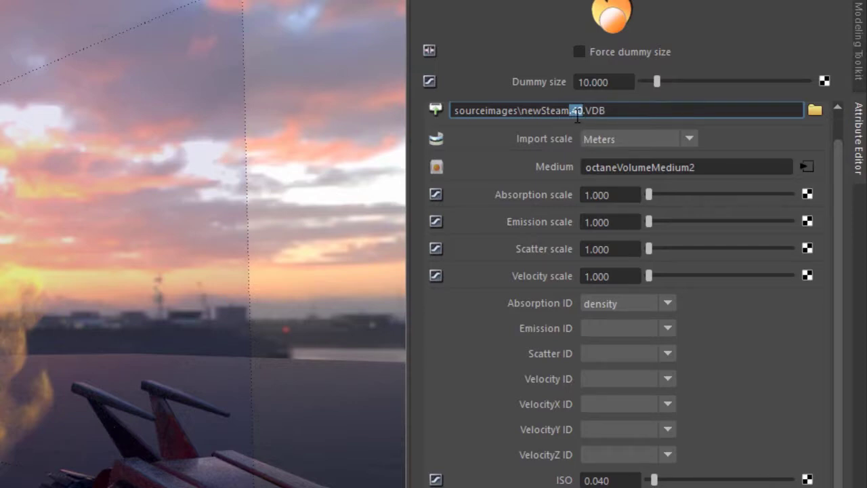
pyautogui.write('4')
pyautogui.write('1')
pyautogui.moveTo(606, 110); pyautogui.dragTo(529, 108)
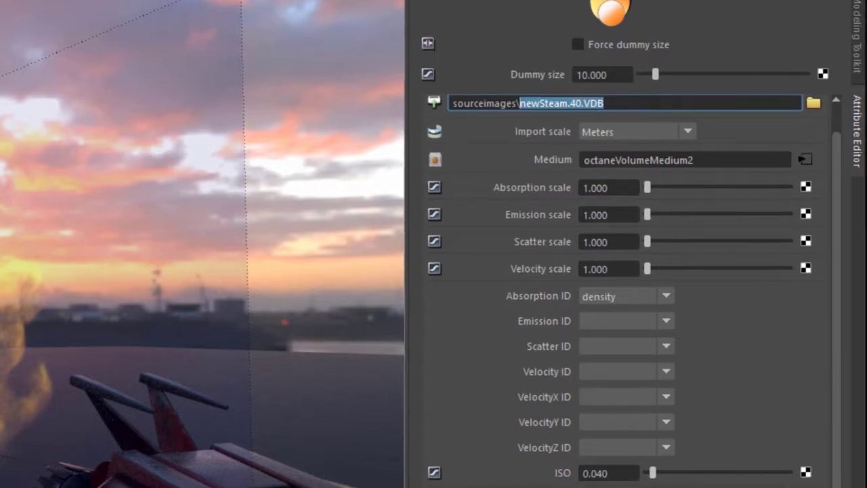